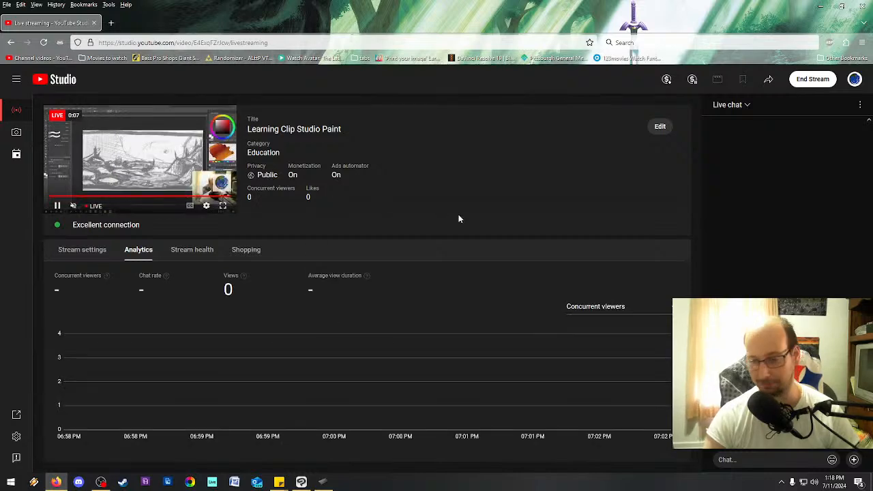
# Step: Switch to Clip Studio Paint and activate the Round mixing brush for the Test sketch drawing
pyautogui.click(819, 9)
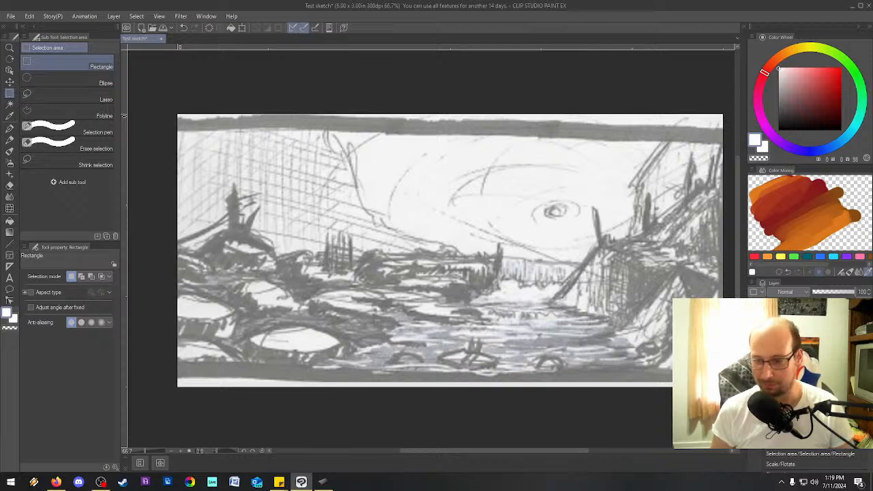
pyautogui.click(788, 275)
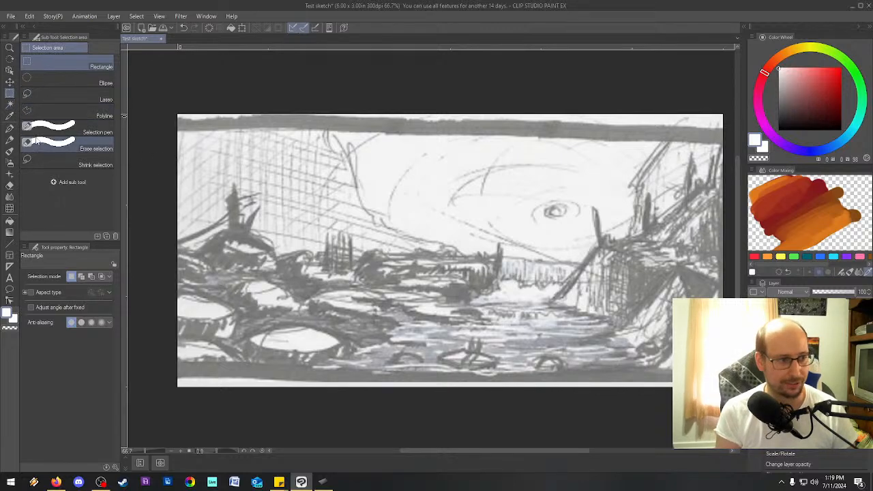
pyautogui.click(10, 149)
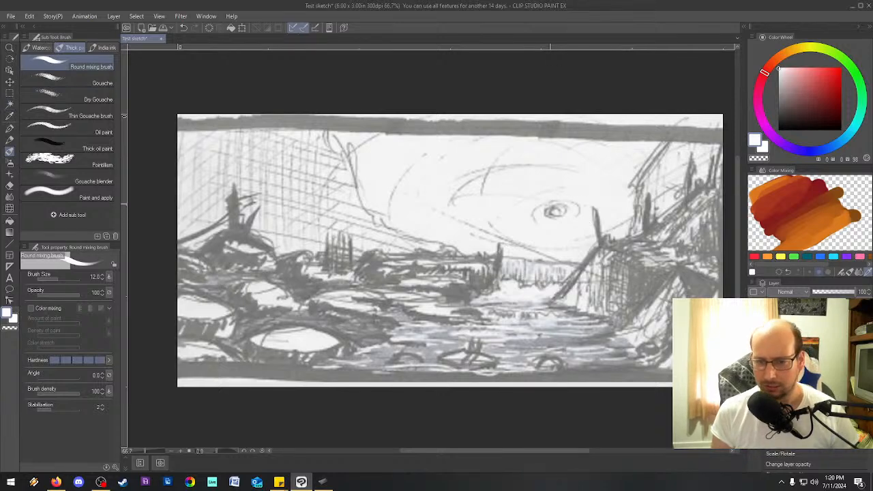
pyautogui.click(553, 208)
pyautogui.moveTo(554, 208); pyautogui.dragTo(550, 210)
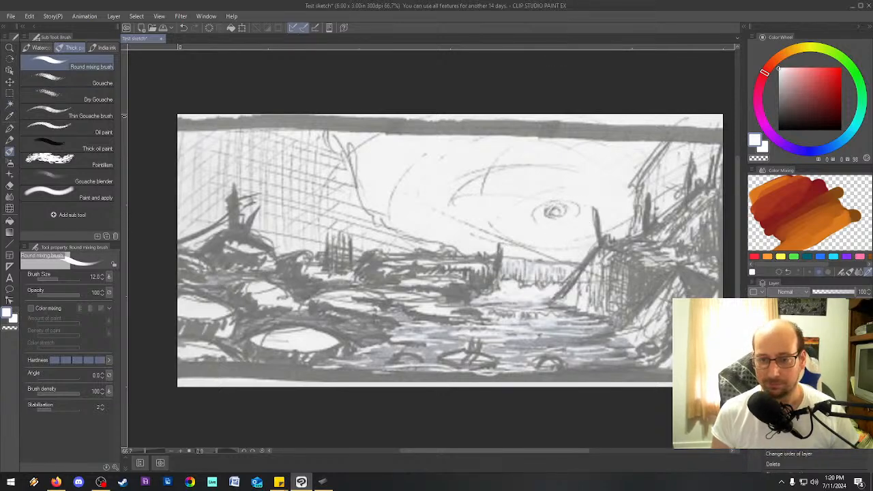
pyautogui.hotkey('ctrl', 'z')
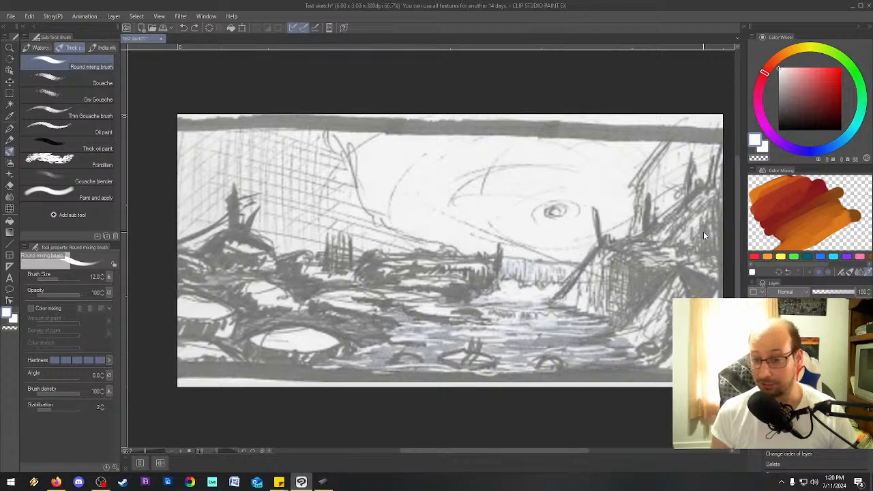
# Step: Switch the brush colour to black and trace the small circle in the sky and the outer edge of the right cliff
pyautogui.press('x')
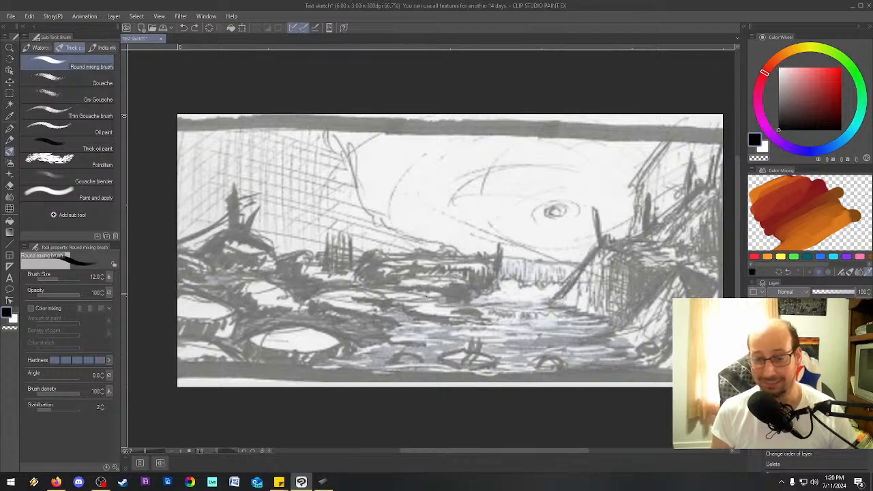
pyautogui.moveTo(558, 207)
pyautogui.mouseDown()
pyautogui.moveTo(551, 212)
pyautogui.moveTo(561, 207)
pyautogui.moveTo(560, 216)
pyautogui.mouseUp()
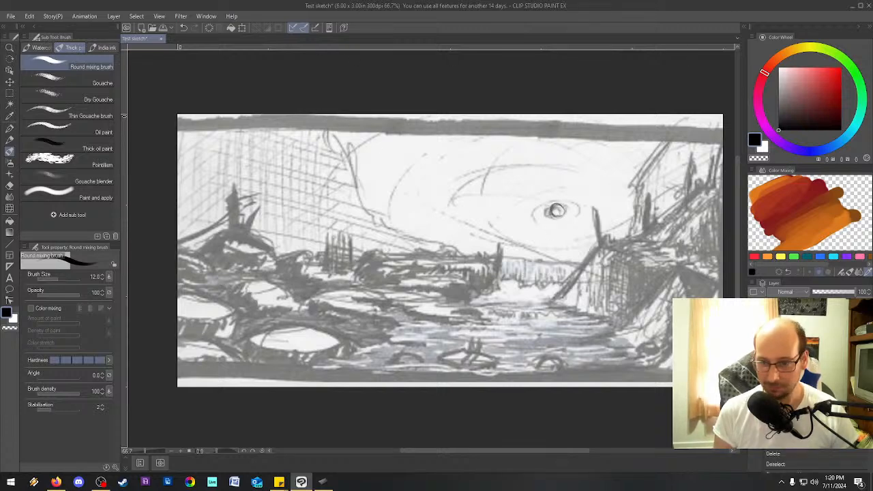
pyautogui.moveTo(666, 142); pyautogui.dragTo(688, 117)
pyautogui.moveTo(646, 163)
pyautogui.mouseDown()
pyautogui.moveTo(675, 125)
pyautogui.moveTo(667, 140)
pyautogui.mouseUp()
pyautogui.moveTo(638, 171)
pyautogui.mouseDown()
pyautogui.moveTo(662, 142)
pyautogui.moveTo(631, 183)
pyautogui.mouseUp()
pyautogui.moveTo(680, 118)
pyautogui.mouseDown()
pyautogui.moveTo(628, 184)
pyautogui.moveTo(631, 228)
pyautogui.mouseUp()
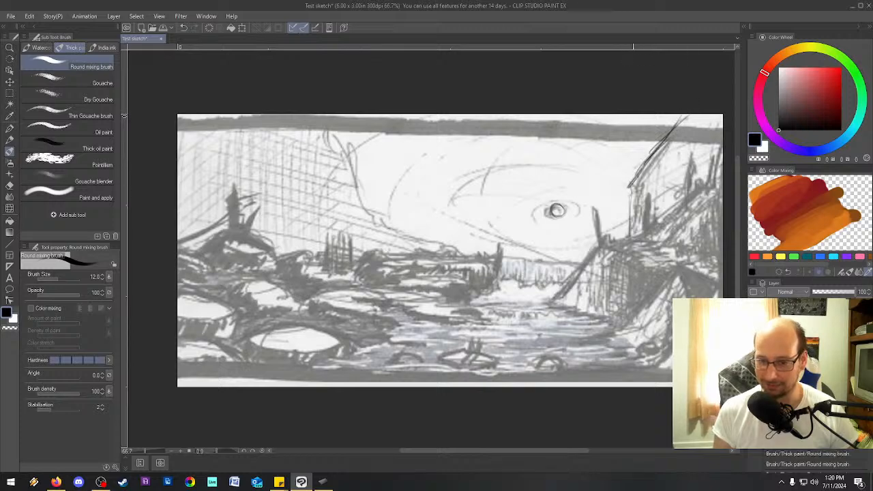
pyautogui.moveTo(630, 198); pyautogui.dragTo(628, 240)
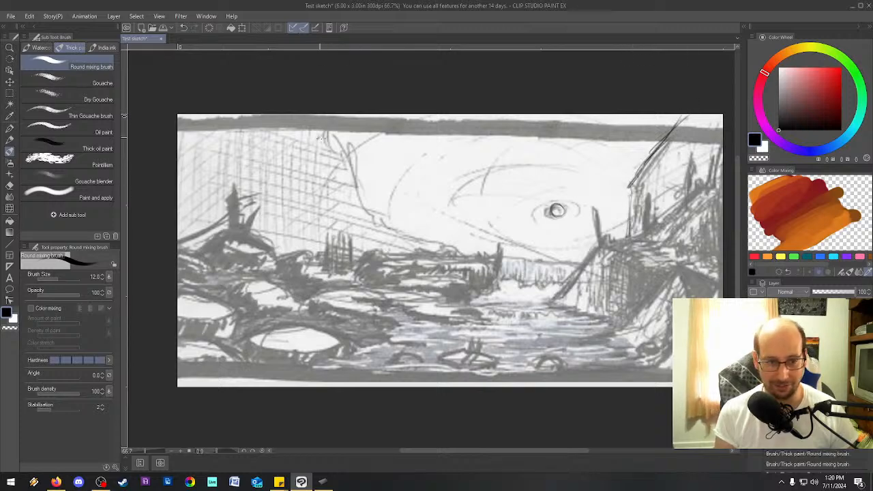
# Step: Trace the left cliff's sloping edge down to the valley and the horizon line across to the right rocks
pyautogui.moveTo(321, 131); pyautogui.dragTo(351, 164)
pyautogui.moveTo(318, 114)
pyautogui.mouseDown()
pyautogui.moveTo(352, 165)
pyautogui.moveTo(367, 215)
pyautogui.moveTo(464, 253)
pyautogui.mouseUp()
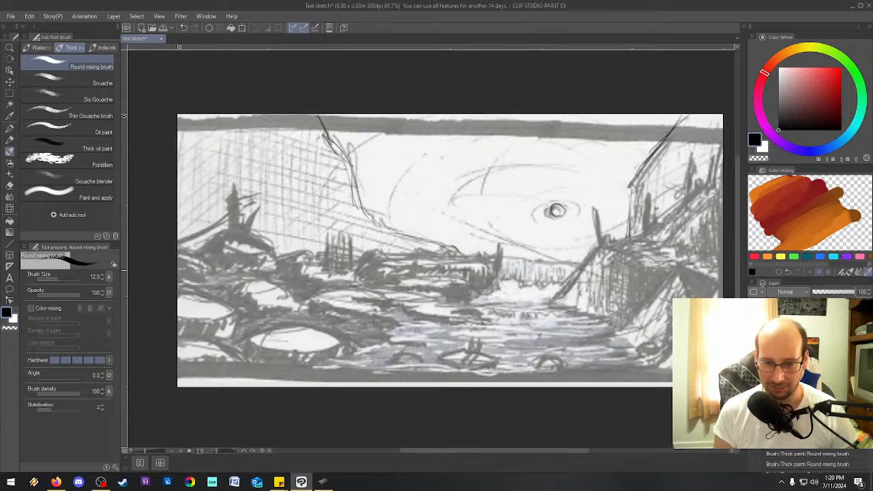
pyautogui.moveTo(519, 258); pyautogui.dragTo(600, 263)
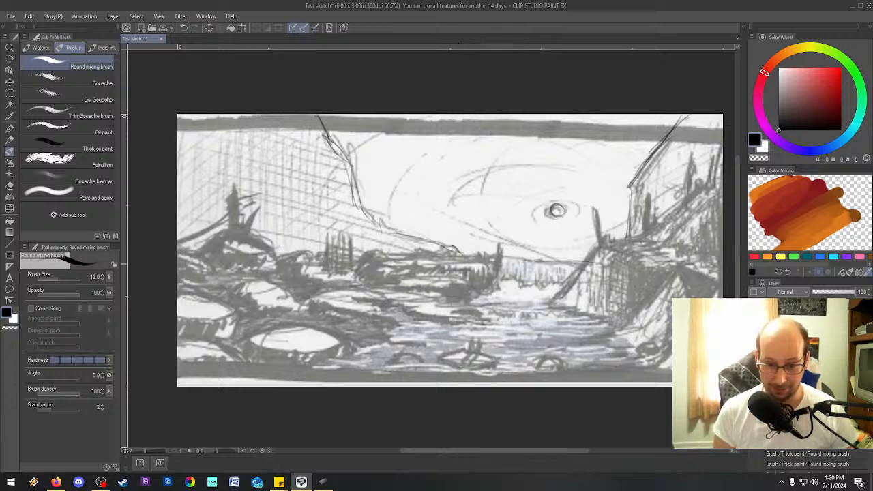
pyautogui.moveTo(499, 262)
pyautogui.mouseDown()
pyautogui.moveTo(548, 258)
pyautogui.moveTo(477, 266)
pyautogui.moveTo(544, 267)
pyautogui.mouseUp()
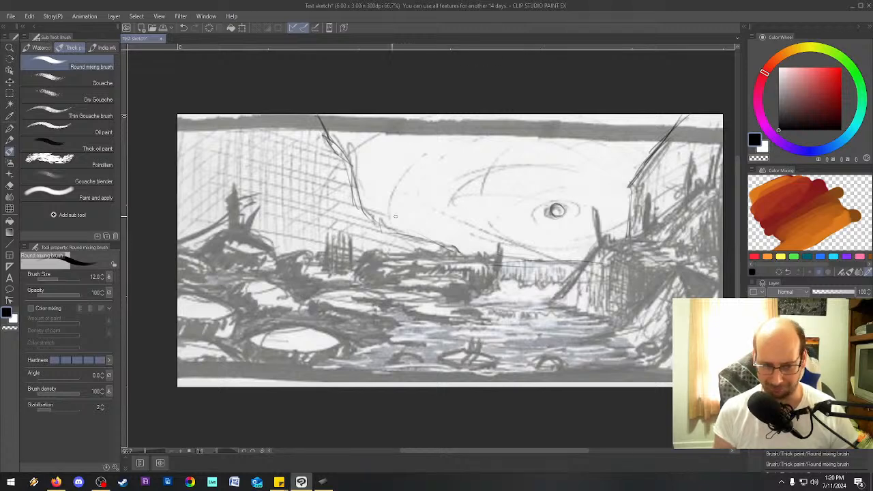
# Step: Adjust the layer opacity, then select the layer for continuing the line work
pyautogui.click(838, 292)
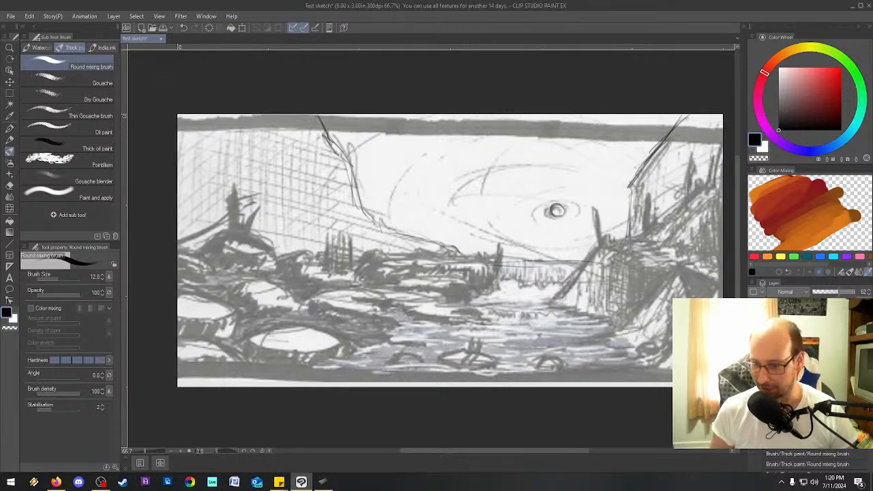
pyautogui.click(842, 292)
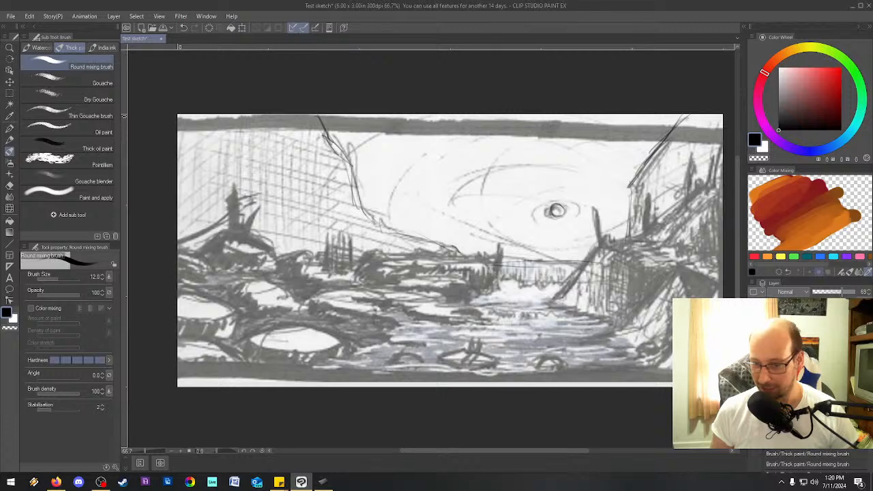
pyautogui.click(805, 331)
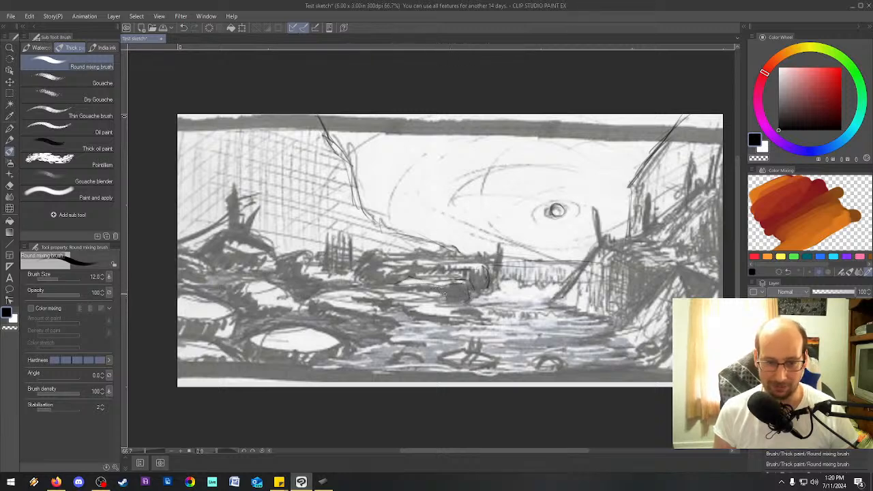
# Step: Trace the edges of the flat rocks along the water's far bank in the middle of the sketch
pyautogui.moveTo(438, 300); pyautogui.dragTo(465, 305)
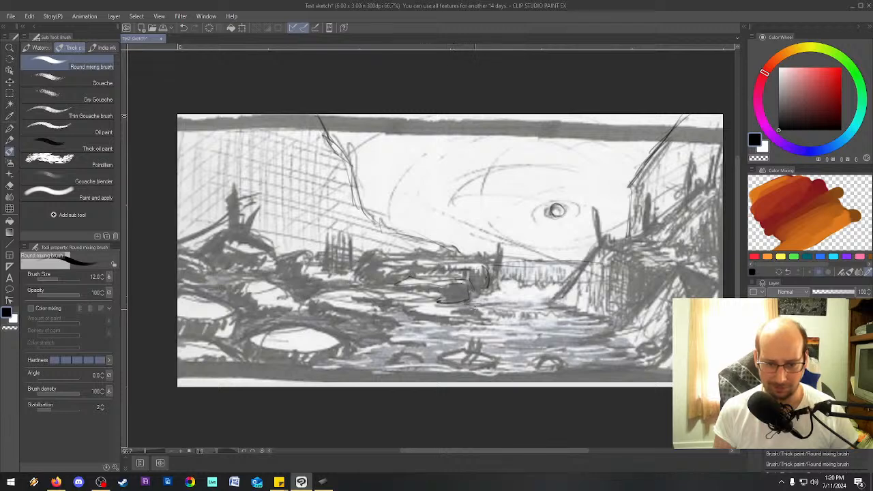
pyautogui.moveTo(489, 306); pyautogui.dragTo(444, 314)
pyautogui.moveTo(415, 300); pyautogui.dragTo(404, 313)
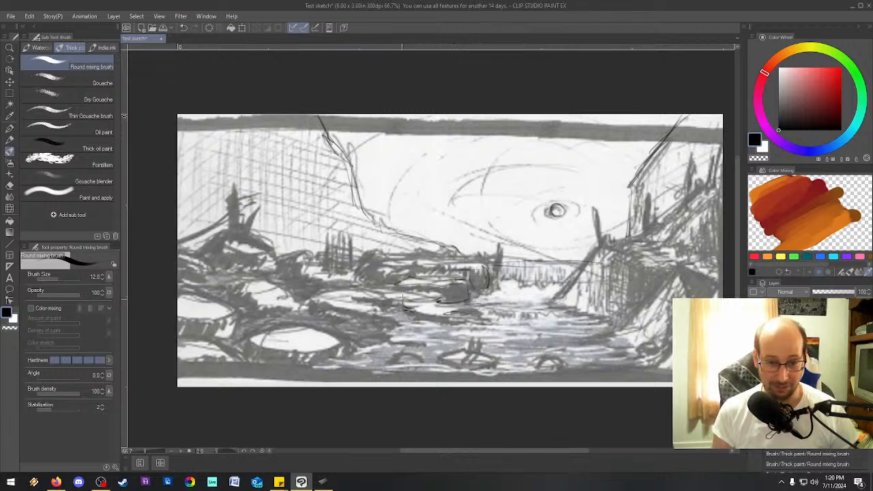
pyautogui.moveTo(352, 298); pyautogui.dragTo(378, 304)
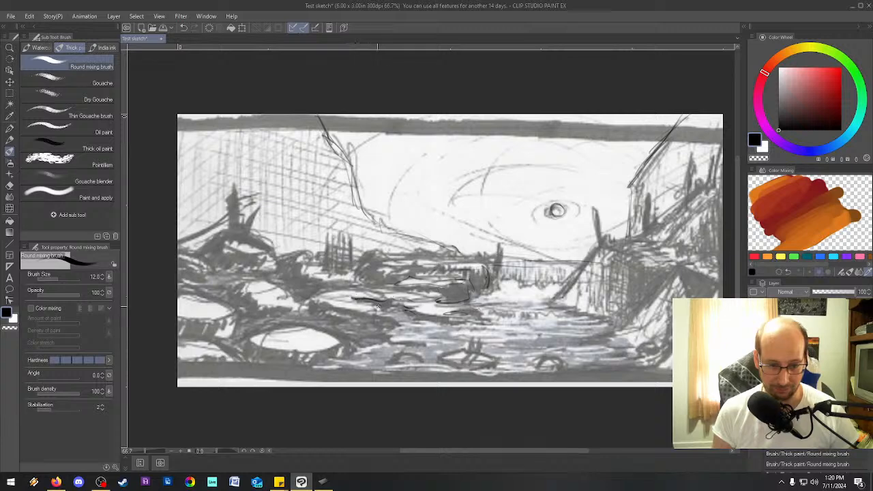
pyautogui.moveTo(355, 291)
pyautogui.mouseDown()
pyautogui.moveTo(303, 298)
pyautogui.moveTo(358, 312)
pyautogui.mouseUp()
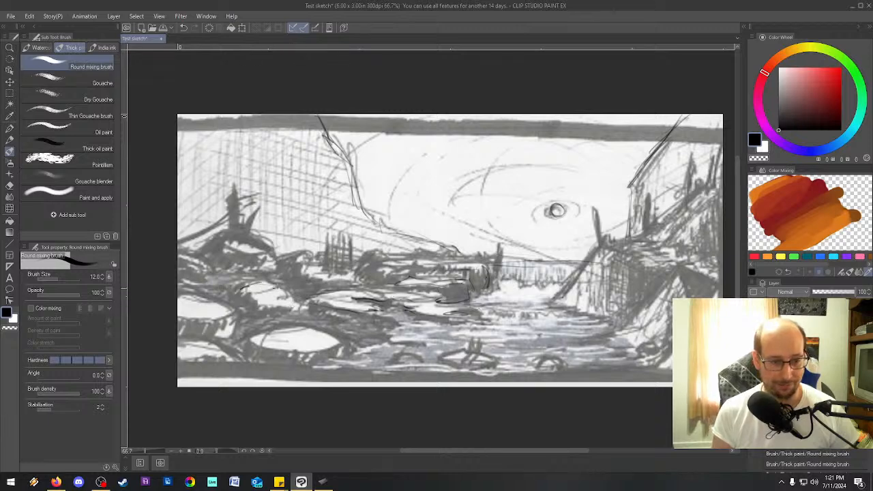
# Step: Outline the flat, rounded rocks in the left foreground, adding short shading marks beneath the upper one
pyautogui.moveTo(242, 287); pyautogui.dragTo(297, 300)
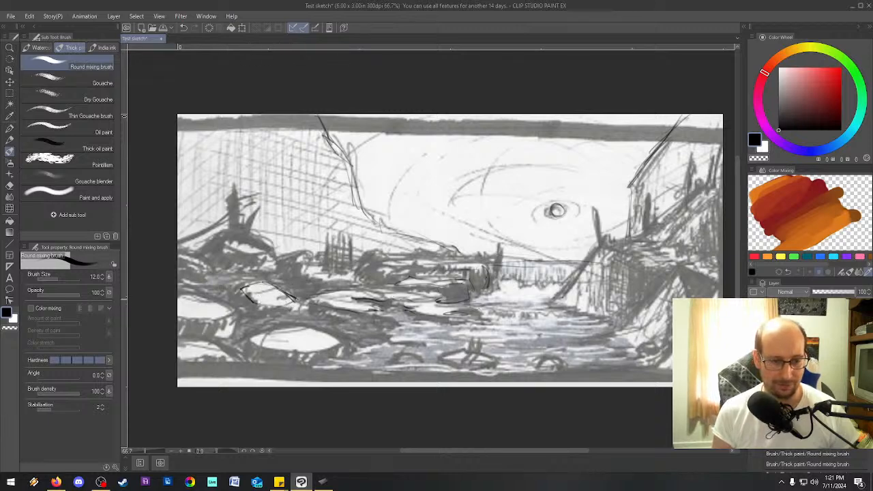
pyautogui.moveTo(295, 301); pyautogui.dragTo(235, 289)
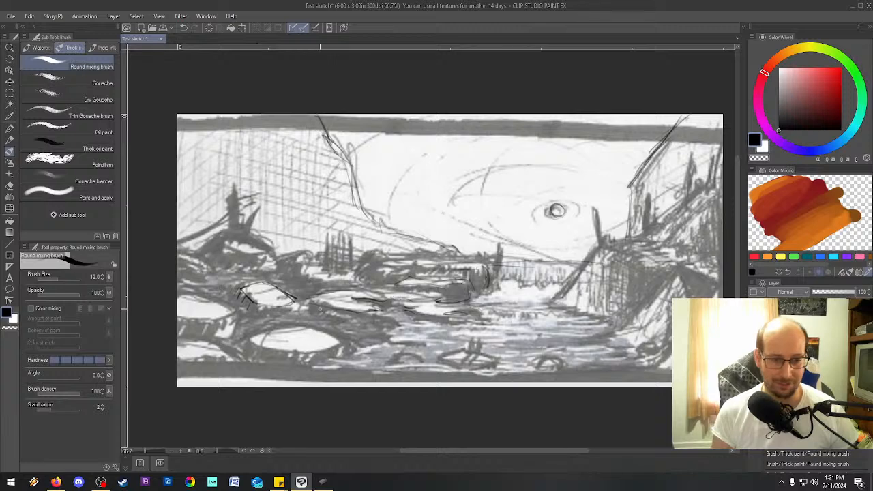
pyautogui.moveTo(308, 307); pyautogui.dragTo(320, 312)
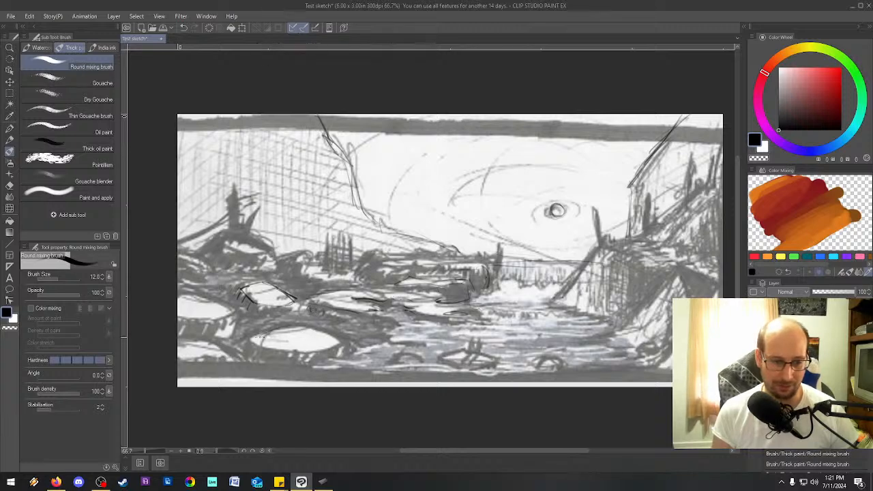
pyautogui.moveTo(287, 326); pyautogui.dragTo(300, 348)
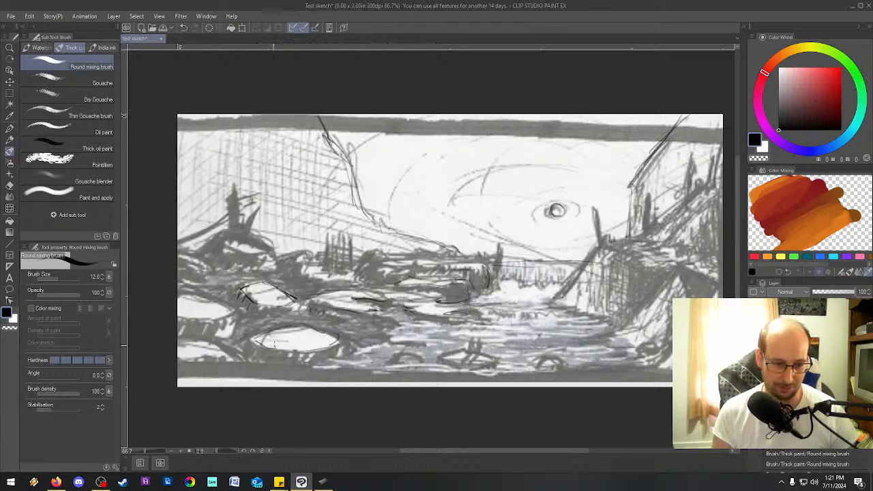
pyautogui.moveTo(258, 347); pyautogui.dragTo(342, 339)
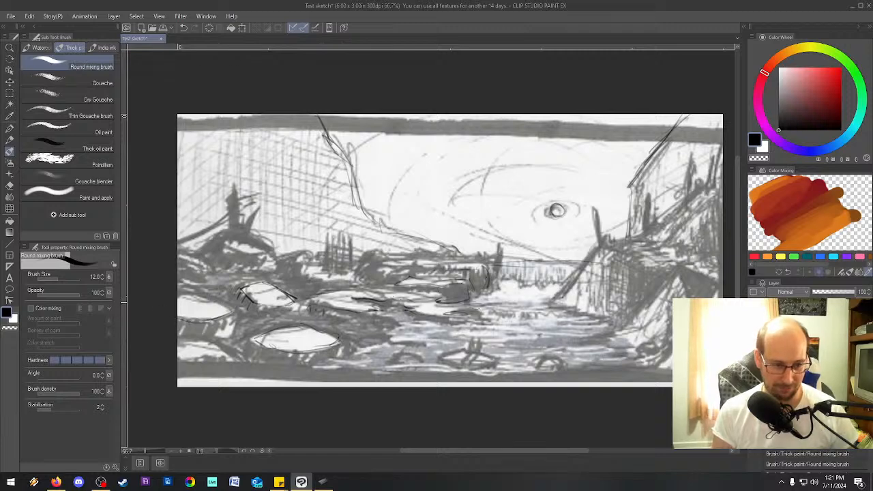
pyautogui.moveTo(220, 300); pyautogui.dragTo(233, 315)
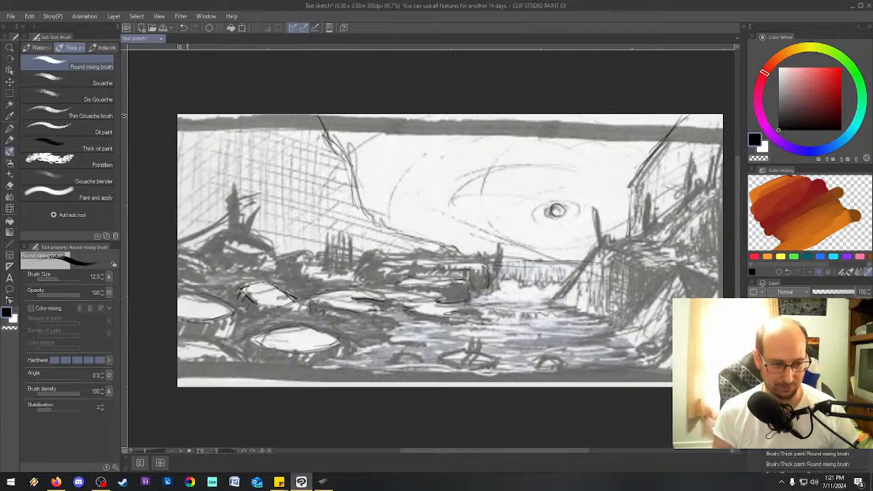
pyautogui.moveTo(189, 341); pyautogui.dragTo(242, 363)
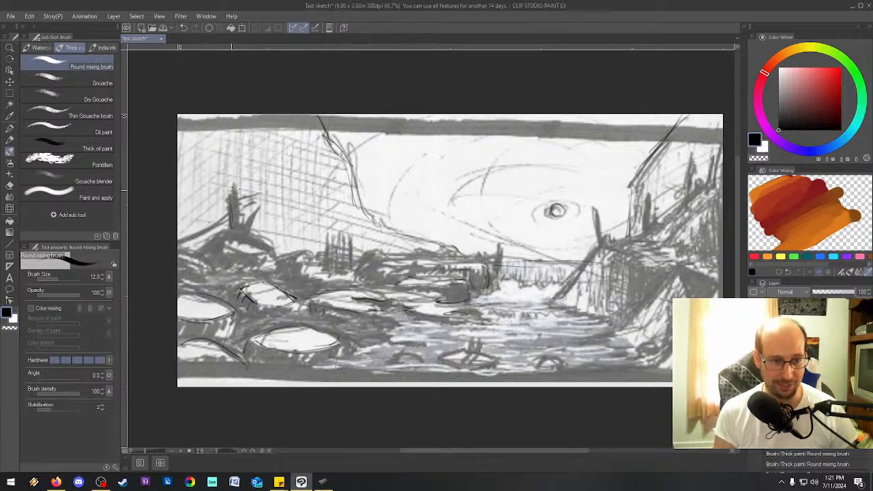
# Step: Trace the spiky stump on the left hill, the hill's slope and the low rock ridge beside it
pyautogui.moveTo(232, 225); pyautogui.dragTo(249, 199)
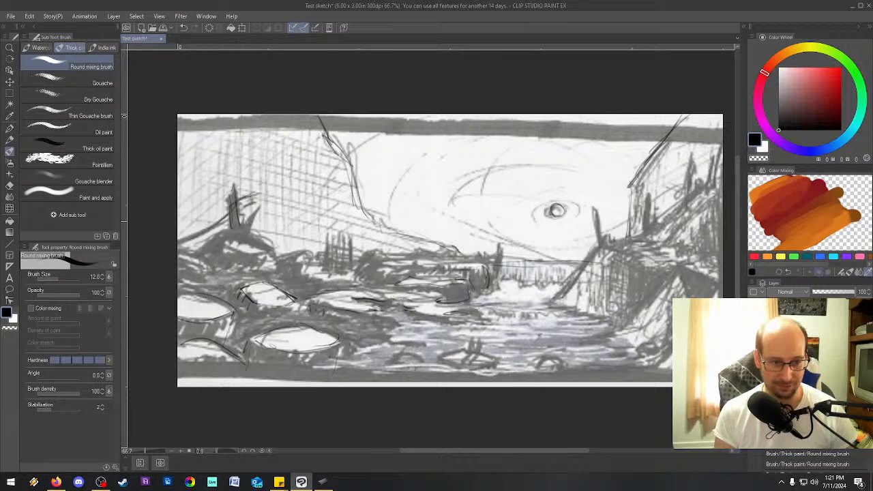
pyautogui.moveTo(249, 199); pyautogui.dragTo(230, 236)
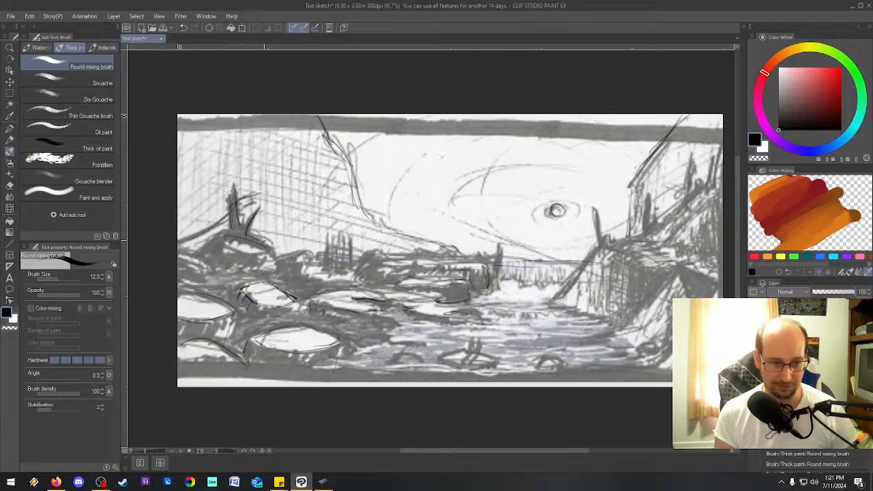
pyautogui.moveTo(266, 247); pyautogui.dragTo(271, 262)
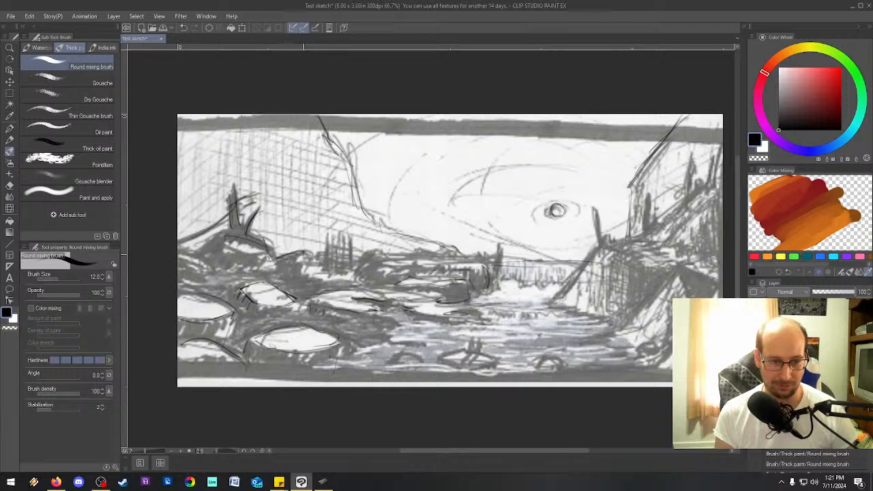
pyautogui.moveTo(274, 259)
pyautogui.mouseDown()
pyautogui.moveTo(306, 252)
pyautogui.moveTo(335, 276)
pyautogui.moveTo(308, 261)
pyautogui.mouseUp()
pyautogui.moveTo(315, 259); pyautogui.dragTo(319, 263)
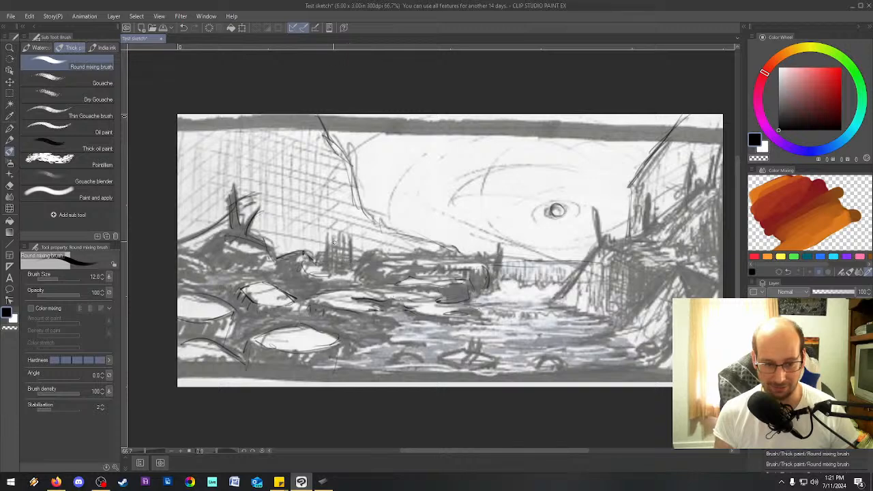
# Step: Draw the upright posts on the middle ridge and hatch the shaded side of the adjoining rock
pyautogui.moveTo(325, 261); pyautogui.dragTo(325, 276)
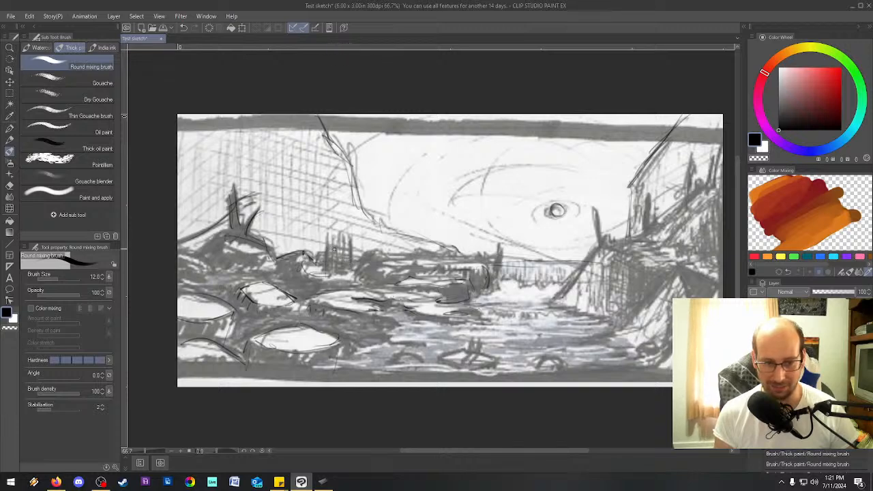
pyautogui.moveTo(344, 252); pyautogui.dragTo(346, 283)
pyautogui.moveTo(343, 258); pyautogui.dragTo(325, 259)
pyautogui.moveTo(303, 266); pyautogui.dragTo(314, 279)
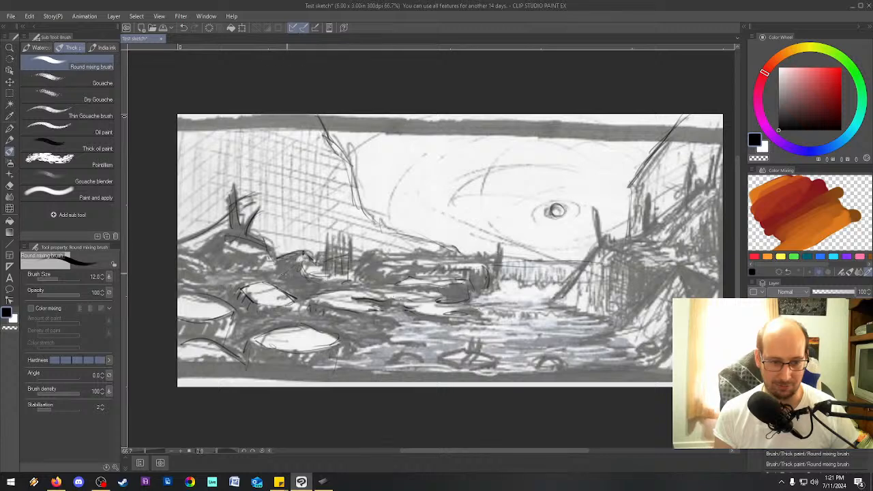
pyautogui.moveTo(296, 270); pyautogui.dragTo(307, 288)
# Step: Add contour and hatching strokes to the rocks just below the spiky stump on the left hill
pyautogui.moveTo(227, 240); pyautogui.dragTo(244, 252)
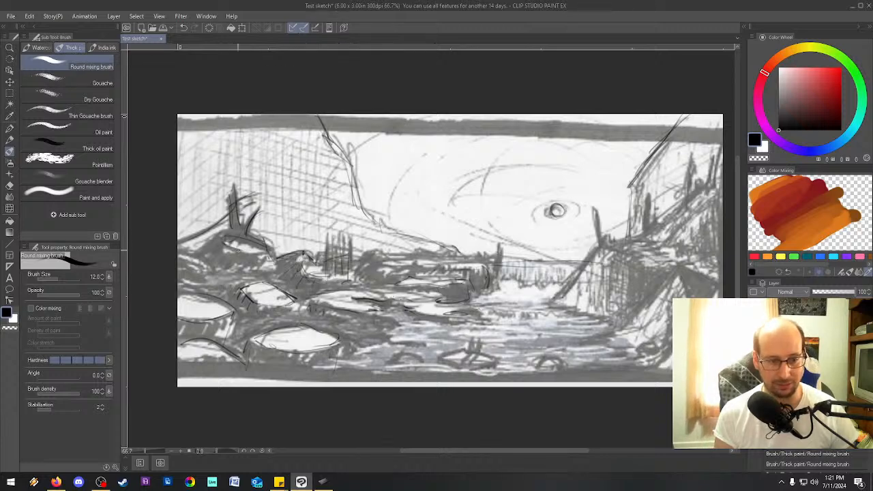
pyautogui.moveTo(229, 252); pyautogui.dragTo(236, 261)
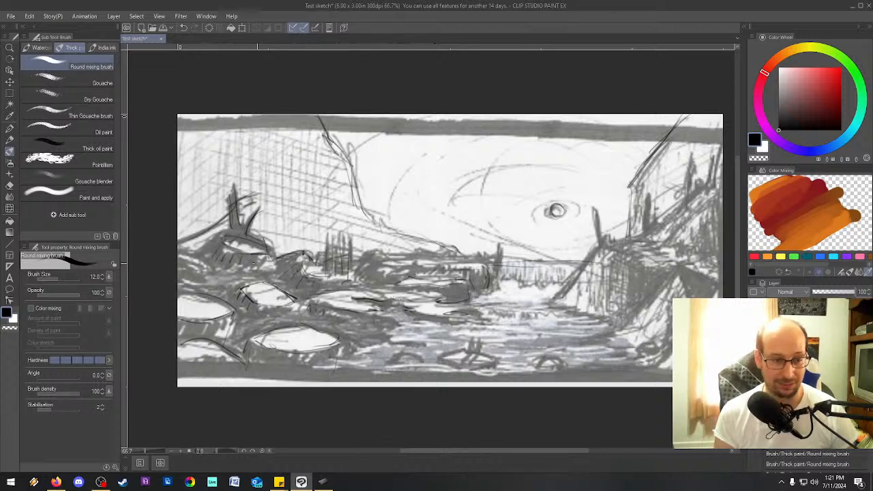
pyautogui.moveTo(216, 240); pyautogui.dragTo(194, 249)
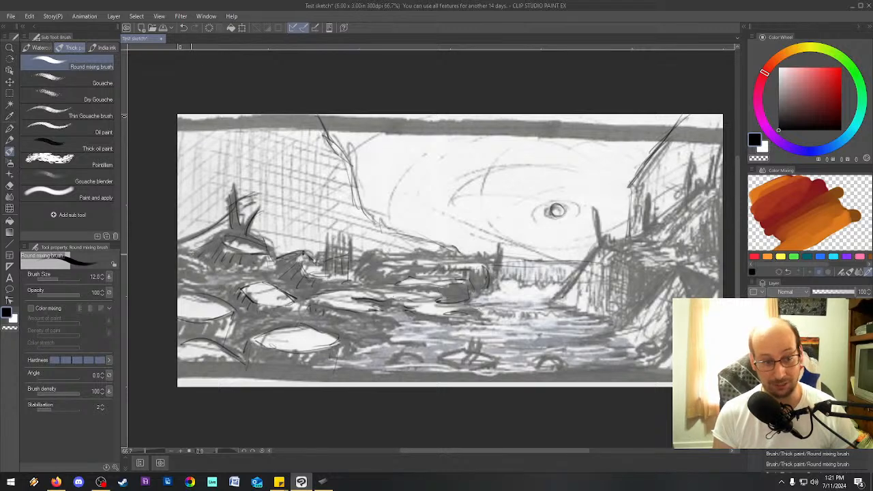
# Step: Add short contour strokes to the rocks below the left hill and trace the jagged top of the distant middle ridge
pyautogui.moveTo(193, 251); pyautogui.dragTo(180, 263)
pyautogui.moveTo(193, 271); pyautogui.dragTo(211, 272)
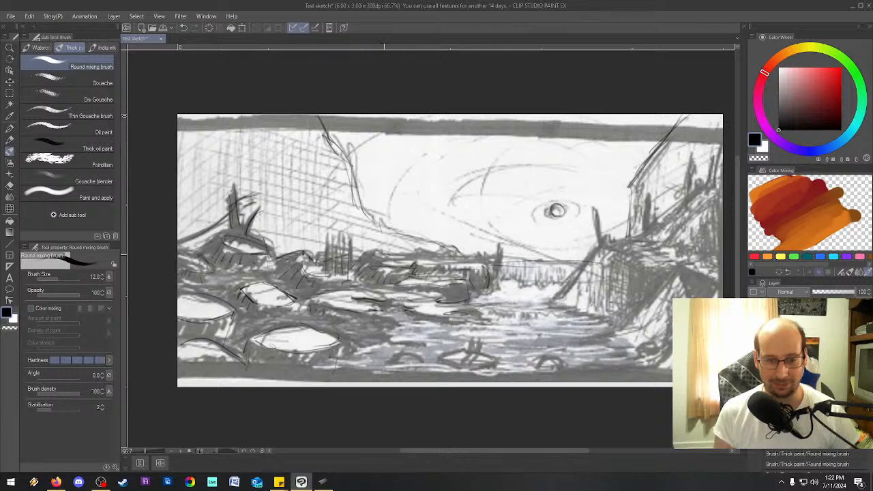
pyautogui.moveTo(412, 256)
pyautogui.mouseDown()
pyautogui.moveTo(472, 253)
pyautogui.moveTo(496, 257)
pyautogui.moveTo(498, 265)
pyautogui.moveTo(501, 245)
pyautogui.mouseUp()
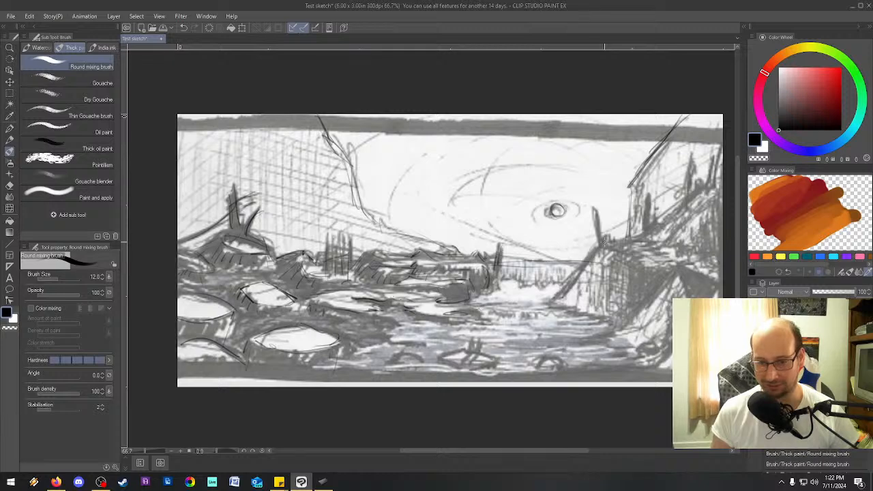
# Step: Trace the rocky outcrop beneath the right cliff, including its spike, sloping edges and side-face lines
pyautogui.moveTo(604, 241); pyautogui.dragTo(555, 302)
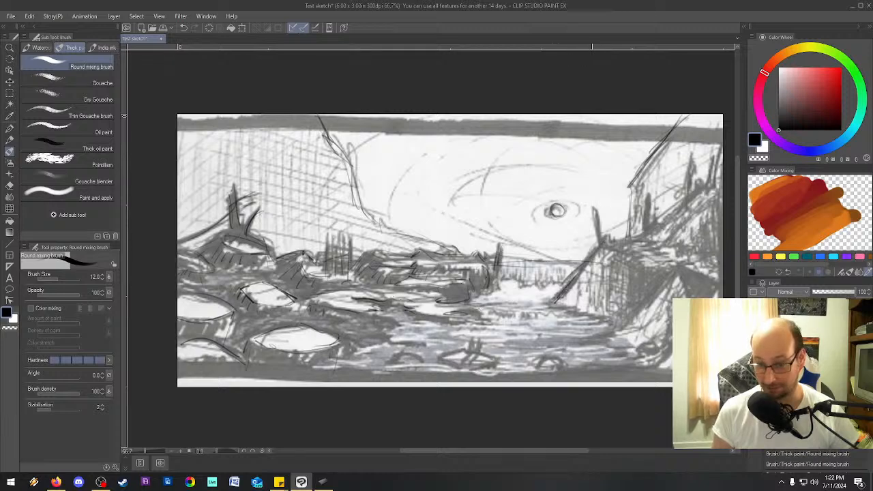
pyautogui.moveTo(592, 206)
pyautogui.mouseDown()
pyautogui.moveTo(599, 252)
pyautogui.moveTo(604, 239)
pyautogui.moveTo(722, 284)
pyautogui.moveTo(637, 372)
pyautogui.mouseUp()
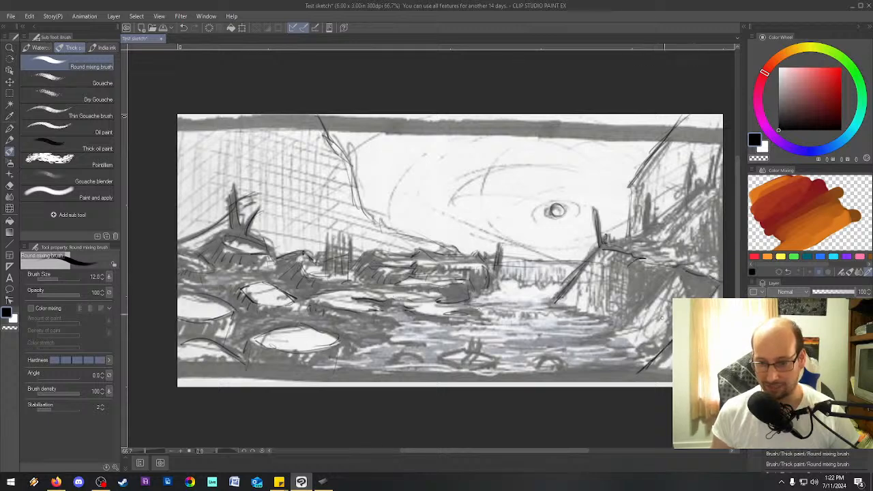
pyautogui.moveTo(697, 284)
pyautogui.mouseDown()
pyautogui.moveTo(622, 316)
pyautogui.moveTo(616, 336)
pyautogui.mouseUp()
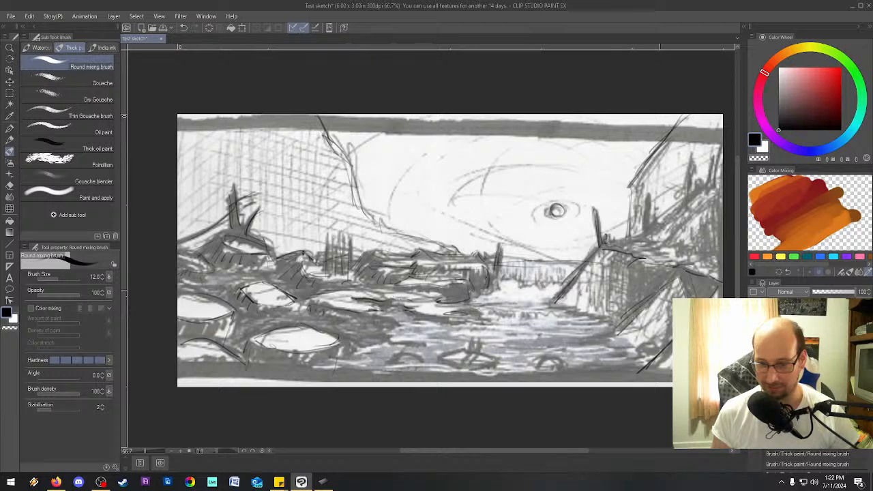
pyautogui.moveTo(677, 270); pyautogui.dragTo(617, 333)
pyautogui.moveTo(581, 268)
pyautogui.mouseDown()
pyautogui.moveTo(556, 309)
pyautogui.moveTo(604, 326)
pyautogui.mouseUp()
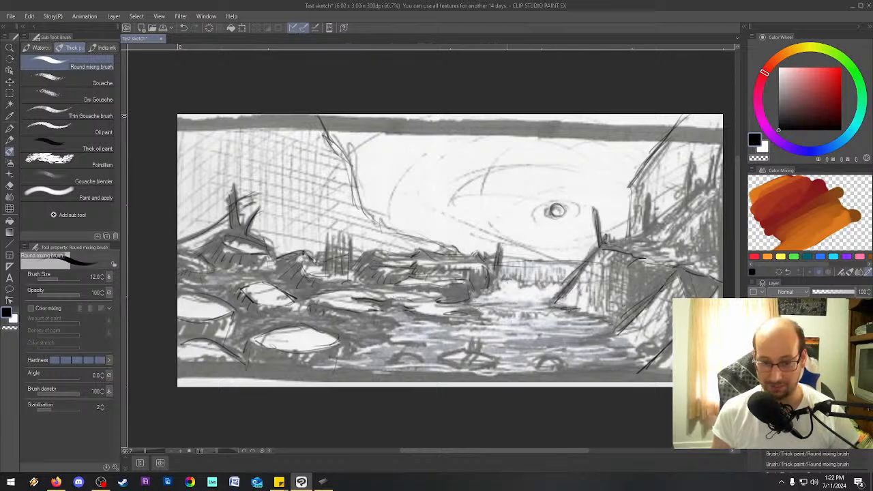
# Step: Sketch the distant waterline and trace the jagged edge of the left bank along the water
pyautogui.moveTo(513, 286)
pyautogui.mouseDown()
pyautogui.moveTo(527, 280)
pyautogui.moveTo(544, 291)
pyautogui.mouseUp()
pyautogui.moveTo(534, 282)
pyautogui.mouseDown()
pyautogui.moveTo(502, 289)
pyautogui.moveTo(466, 316)
pyautogui.moveTo(475, 322)
pyautogui.mouseUp()
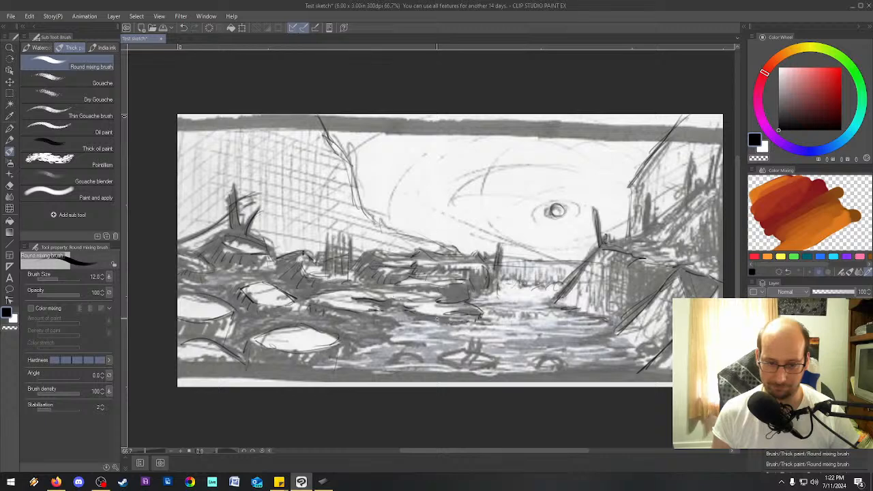
pyautogui.moveTo(382, 311)
pyautogui.mouseDown()
pyautogui.moveTo(377, 334)
pyautogui.moveTo(392, 338)
pyautogui.moveTo(353, 349)
pyautogui.mouseUp()
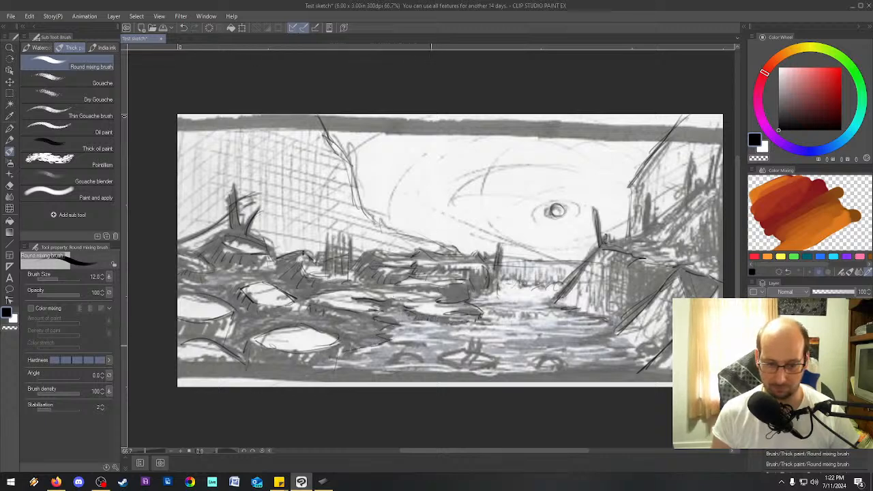
# Step: Outline the small rocks in the foreground water: the diamond-shaped one with posts, the round one and the low mound
pyautogui.moveTo(461, 347)
pyautogui.mouseDown()
pyautogui.moveTo(447, 358)
pyautogui.moveTo(468, 376)
pyautogui.moveTo(477, 354)
pyautogui.moveTo(481, 370)
pyautogui.moveTo(467, 374)
pyautogui.mouseUp()
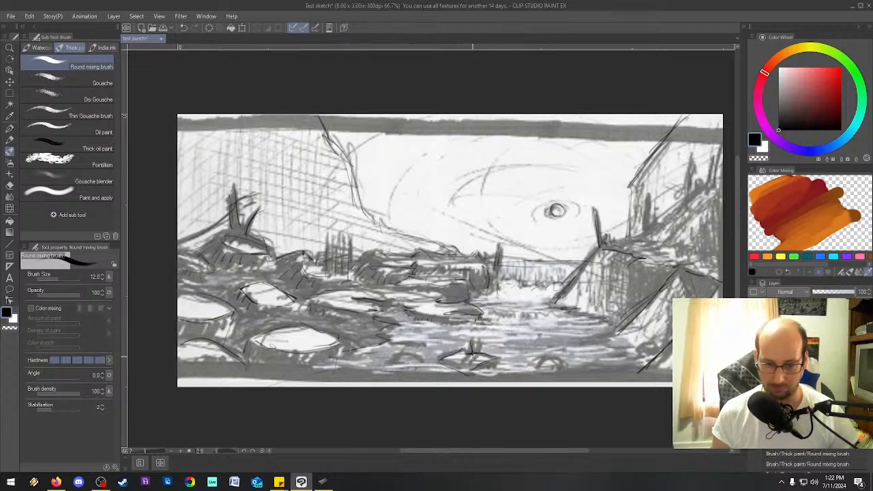
pyautogui.moveTo(470, 341)
pyautogui.mouseDown()
pyautogui.moveTo(472, 355)
pyautogui.moveTo(483, 354)
pyautogui.mouseUp()
pyautogui.moveTo(537, 369); pyautogui.dragTo(563, 369)
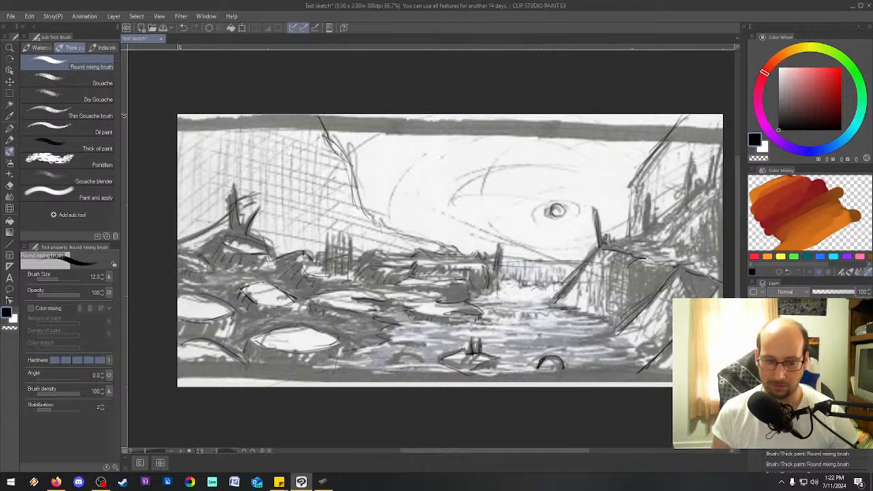
pyautogui.moveTo(395, 357)
pyautogui.mouseDown()
pyautogui.moveTo(424, 360)
pyautogui.moveTo(392, 347)
pyautogui.moveTo(428, 343)
pyautogui.moveTo(424, 320)
pyautogui.mouseUp()
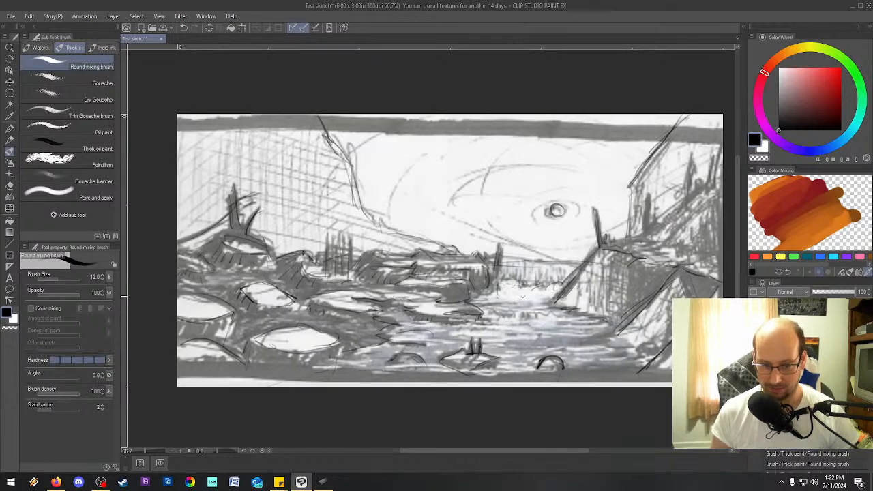
# Step: Trace the shoreline along the left bank down to the canvas edge and along the foot of the right outcrop
pyautogui.moveTo(476, 321); pyautogui.dragTo(446, 321)
pyautogui.moveTo(431, 323); pyautogui.dragTo(356, 351)
pyautogui.moveTo(310, 369); pyautogui.dragTo(255, 386)
pyautogui.moveTo(554, 304)
pyautogui.mouseDown()
pyautogui.moveTo(636, 315)
pyautogui.moveTo(587, 338)
pyautogui.moveTo(622, 346)
pyautogui.mouseUp()
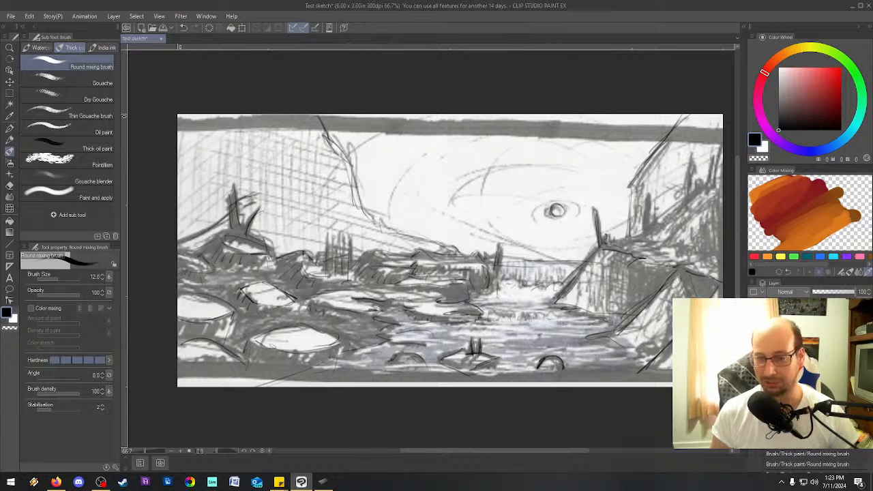
# Step: Draw the small post and the rising ledge with spikes on the right cliff face
pyautogui.moveTo(648, 204); pyautogui.dragTo(645, 230)
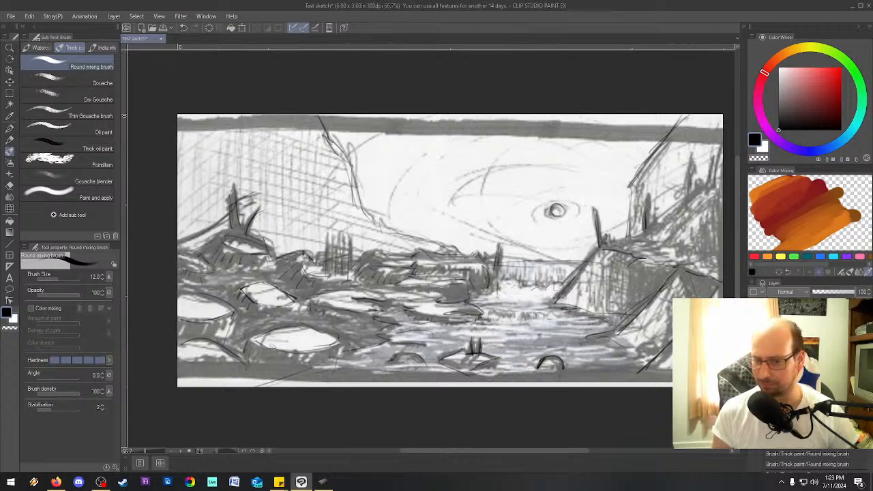
pyautogui.moveTo(686, 170)
pyautogui.mouseDown()
pyautogui.moveTo(688, 217)
pyautogui.moveTo(713, 170)
pyautogui.moveTo(708, 220)
pyautogui.mouseUp()
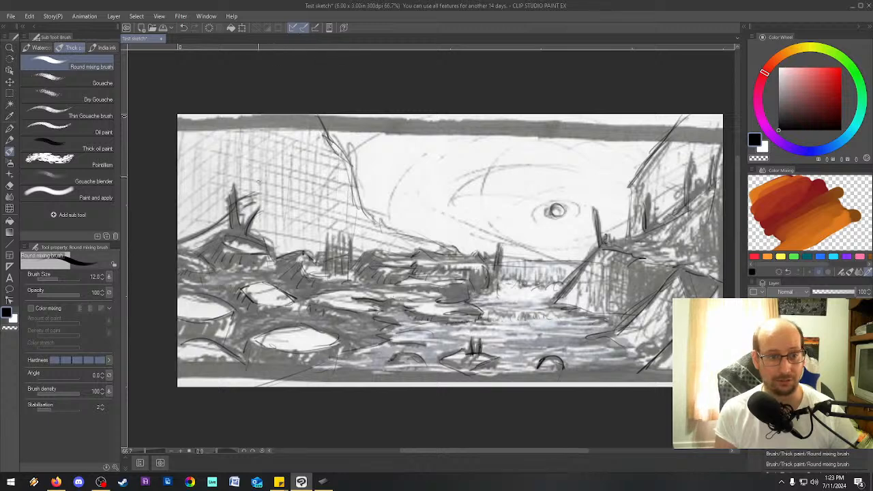
# Step: Draw vertical lines down the left cliff and its lower slope, and trace the large arc around the sun
pyautogui.moveTo(234, 131); pyautogui.dragTo(233, 210)
pyautogui.moveTo(391, 221); pyautogui.dragTo(393, 259)
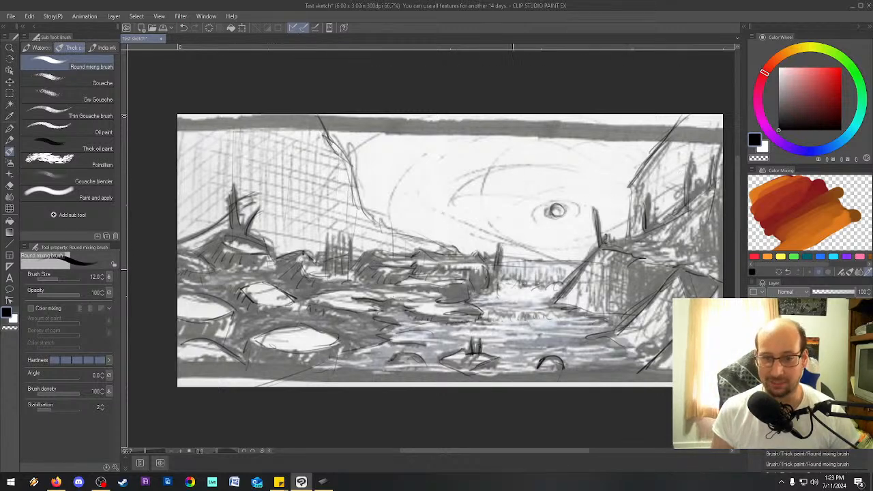
pyautogui.moveTo(576, 142); pyautogui.dragTo(513, 271)
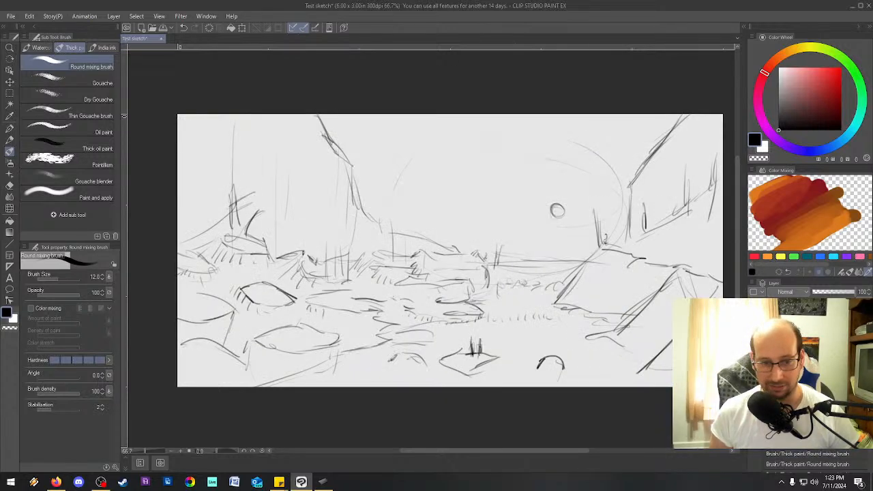
# Step: Add a rocky ledge with vertical strokes at the left cliff's foot and reinforce the right cliff's outer edge
pyautogui.moveTo(372, 217)
pyautogui.mouseDown()
pyautogui.moveTo(386, 217)
pyautogui.moveTo(404, 241)
pyautogui.mouseUp()
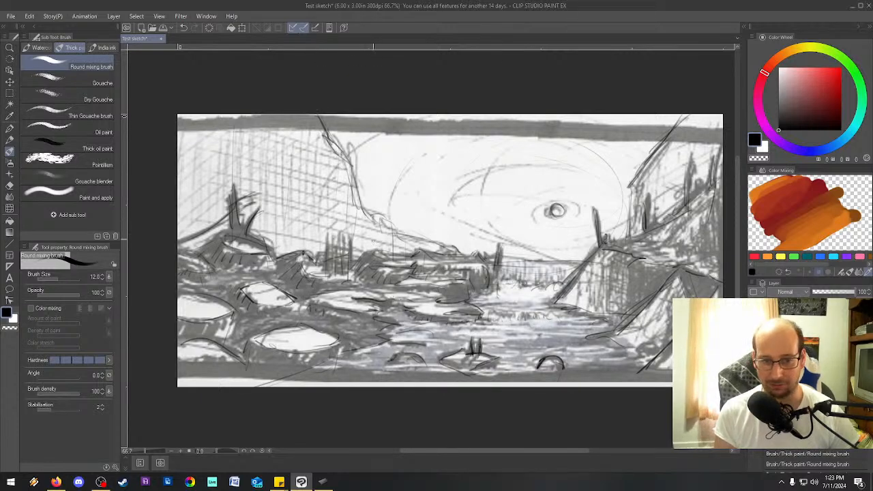
pyautogui.moveTo(403, 239); pyautogui.dragTo(402, 278)
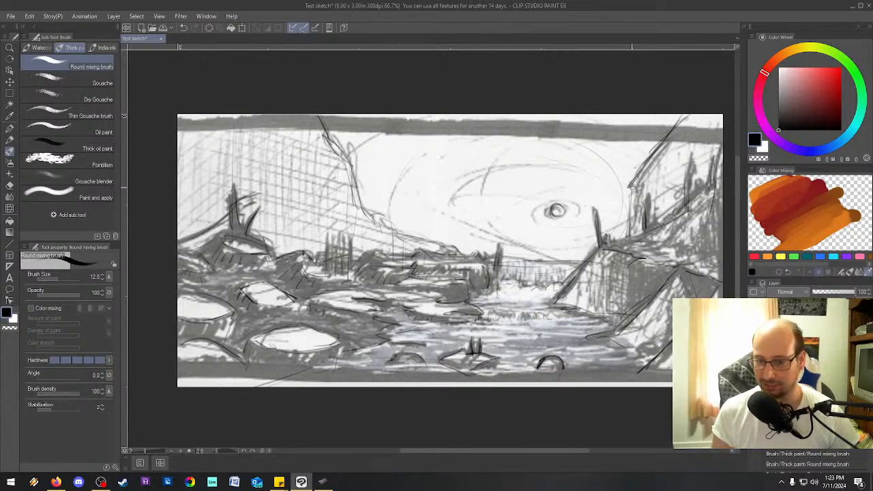
pyautogui.moveTo(630, 185); pyautogui.dragTo(625, 249)
pyautogui.moveTo(645, 156); pyautogui.dragTo(614, 206)
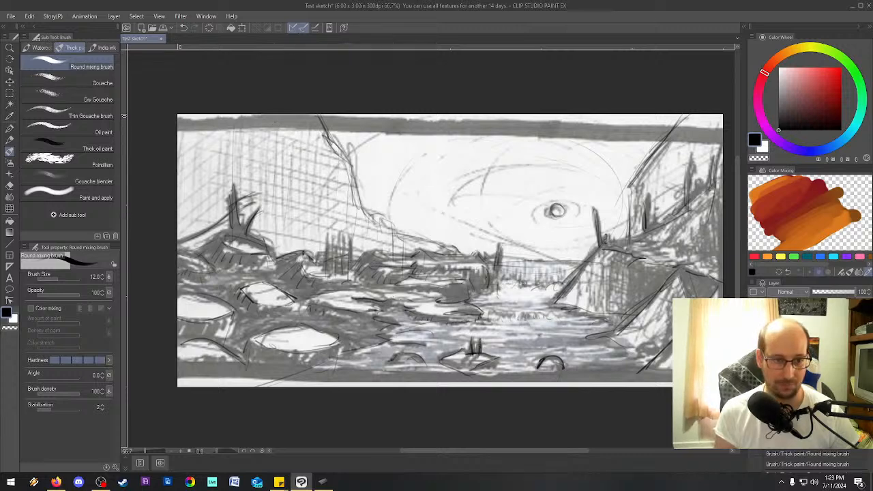
# Step: Hatch the left cliff face and the shaded side of the right outcrop with vertical strokes
pyautogui.moveTo(188, 139); pyautogui.dragTo(194, 218)
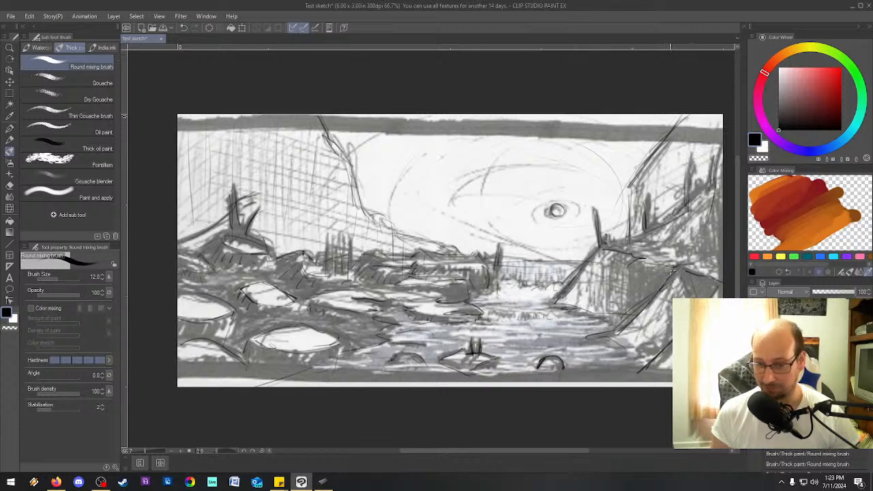
pyautogui.moveTo(658, 278); pyautogui.dragTo(650, 299)
pyautogui.moveTo(639, 276); pyautogui.dragTo(638, 295)
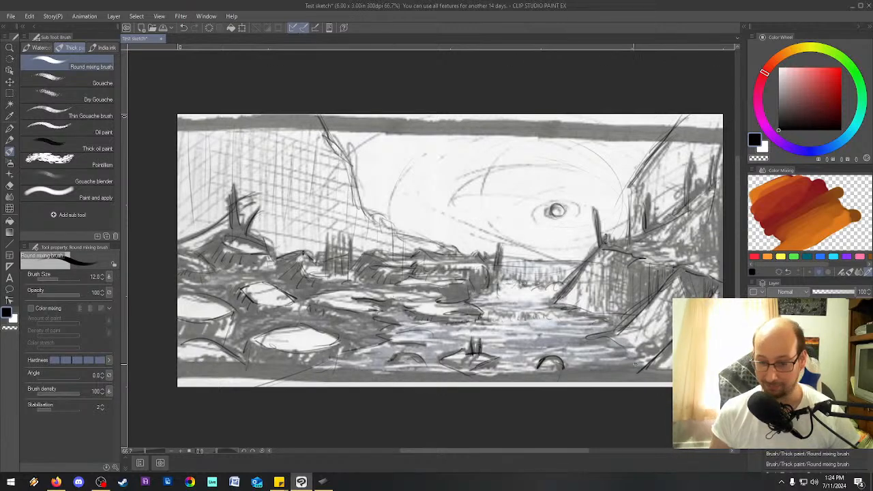
# Step: Close the base of the round rock in the water and complete the rounded rock in the left foreground corner
pyautogui.moveTo(543, 373)
pyautogui.mouseDown()
pyautogui.moveTo(554, 371)
pyautogui.moveTo(532, 372)
pyautogui.mouseUp()
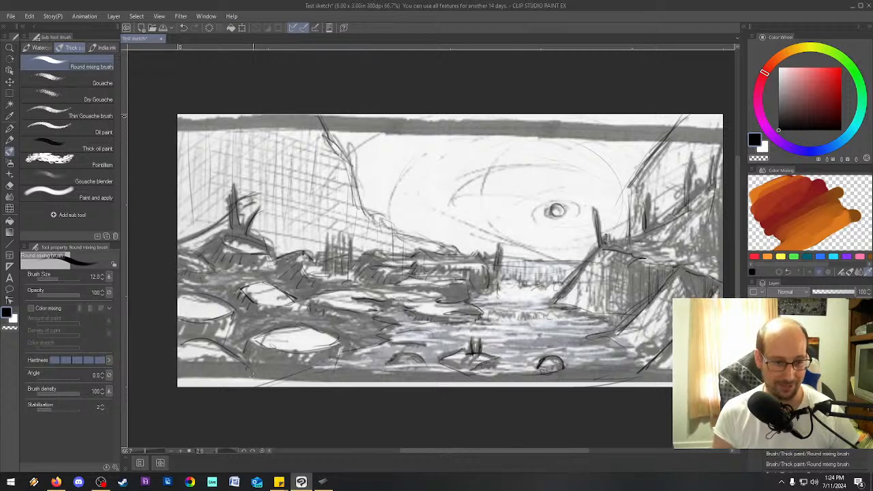
pyautogui.moveTo(219, 356)
pyautogui.mouseDown()
pyautogui.moveTo(188, 366)
pyautogui.moveTo(247, 366)
pyautogui.moveTo(183, 364)
pyautogui.mouseUp()
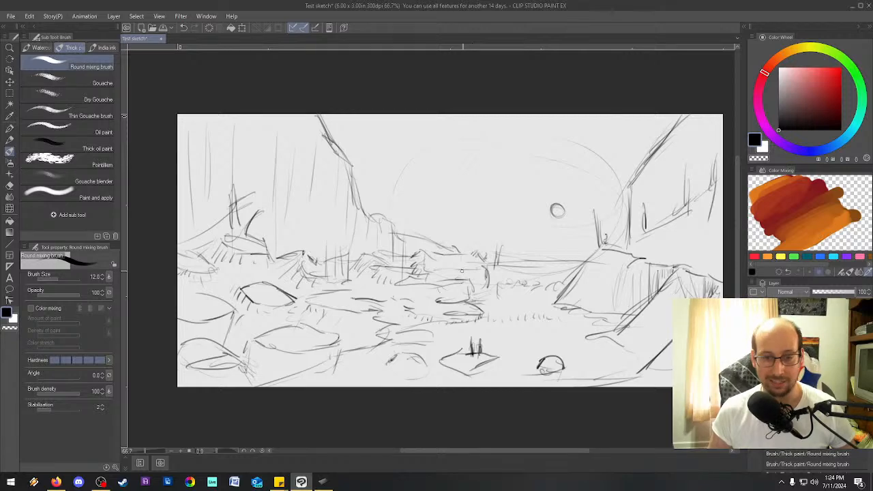
pyautogui.press('-')
pyautogui.press('-')
pyautogui.press('-')
pyautogui.press('^')
pyautogui.press('^')
pyautogui.press('^')
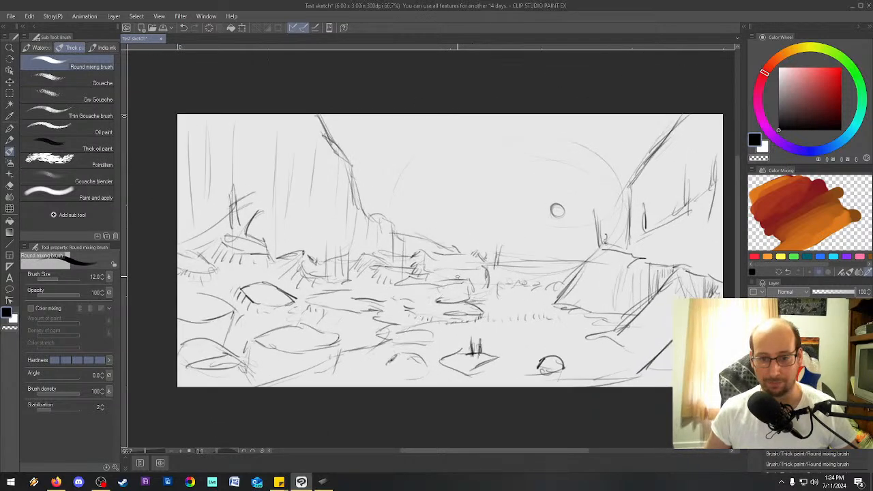
pyautogui.press('^')
pyautogui.press('-')
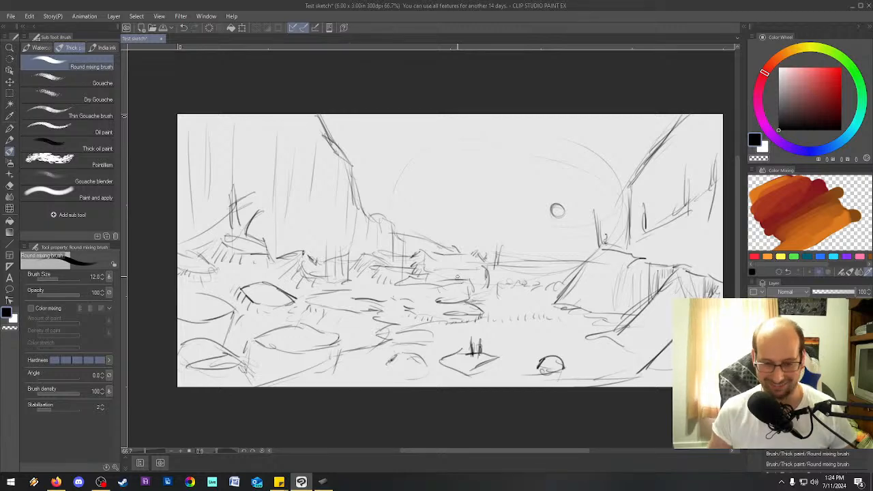
pyautogui.press('^')
pyautogui.press('^')
pyautogui.press('^')
pyautogui.press('-')
pyautogui.press('-')
pyautogui.press('-')
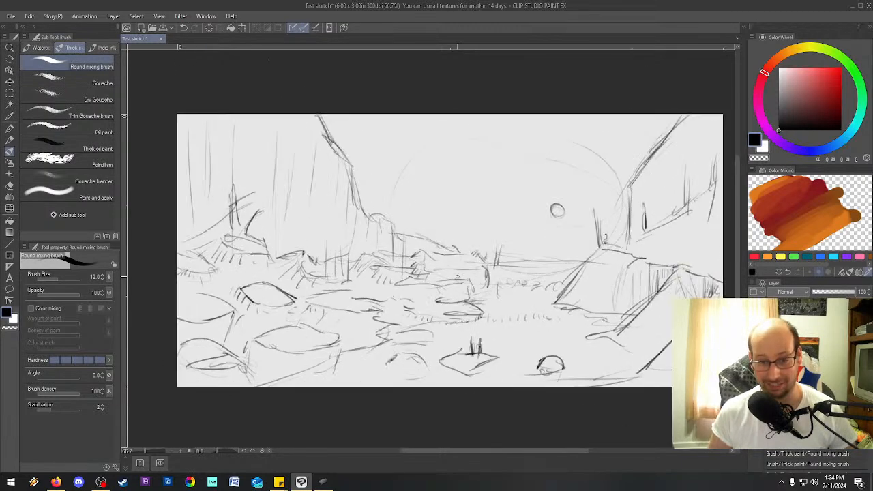
pyautogui.scroll(1, 457, 276)
pyautogui.scroll(-1, 457, 277)
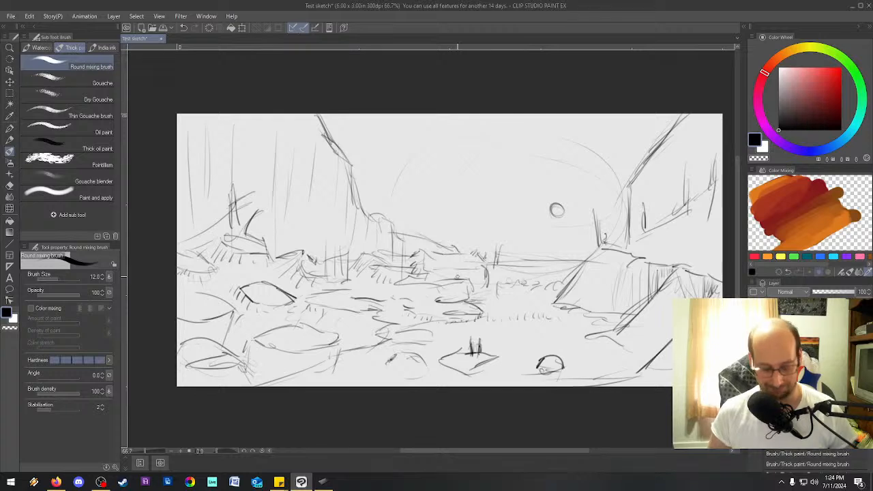
# Step: Set the drawing colour to a pale cyan with hue 184, saturation 33 and brightness 100
pyautogui.moveTo(457, 276); pyautogui.dragTo(422, 278)
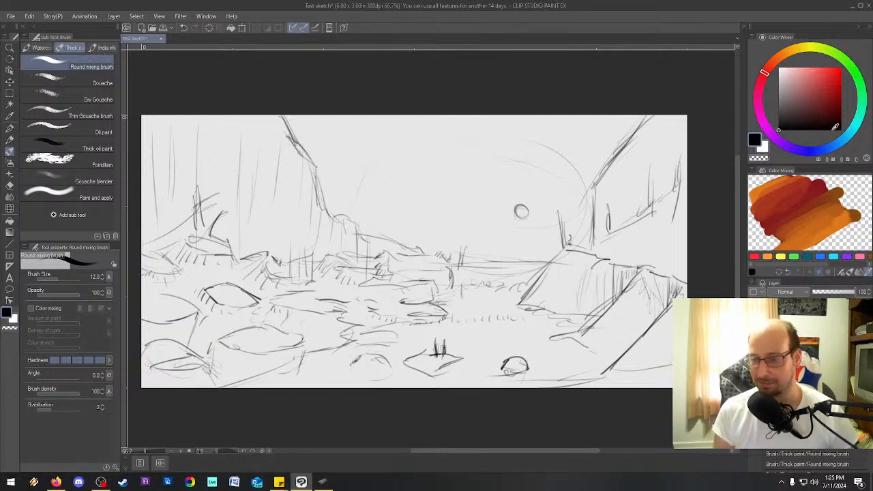
pyautogui.moveTo(824, 151); pyautogui.dragTo(839, 144)
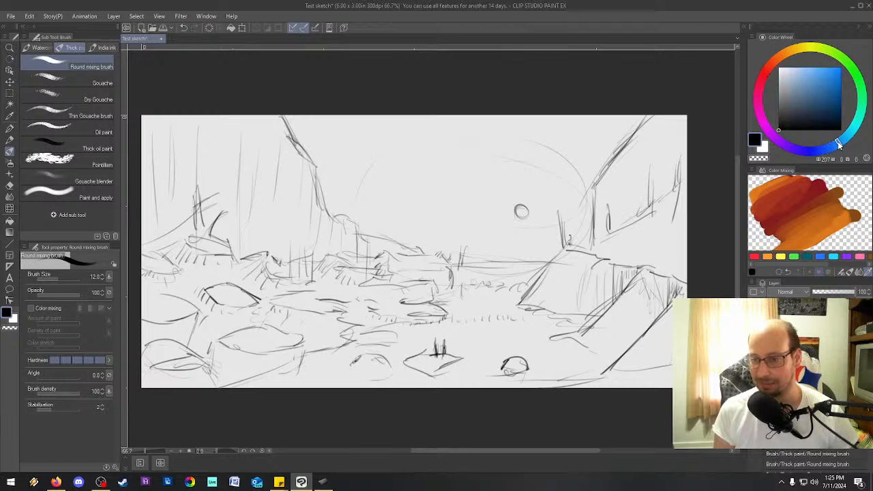
pyautogui.click(810, 91)
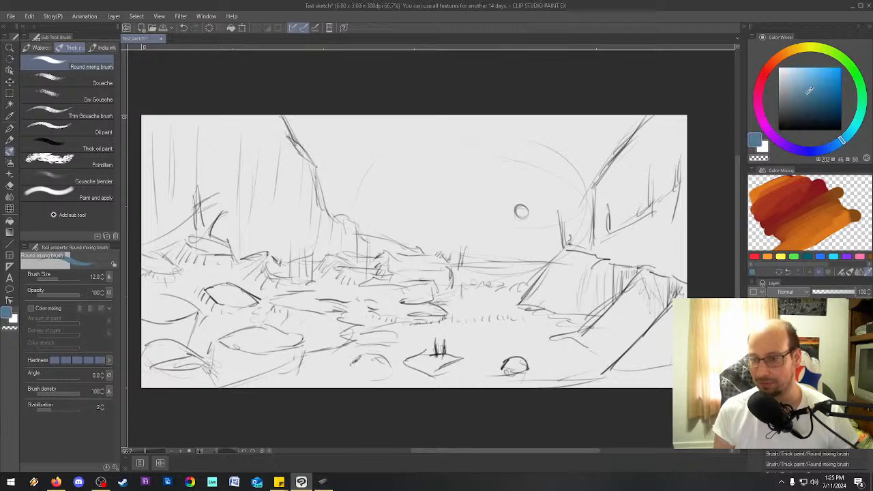
pyautogui.click(850, 139)
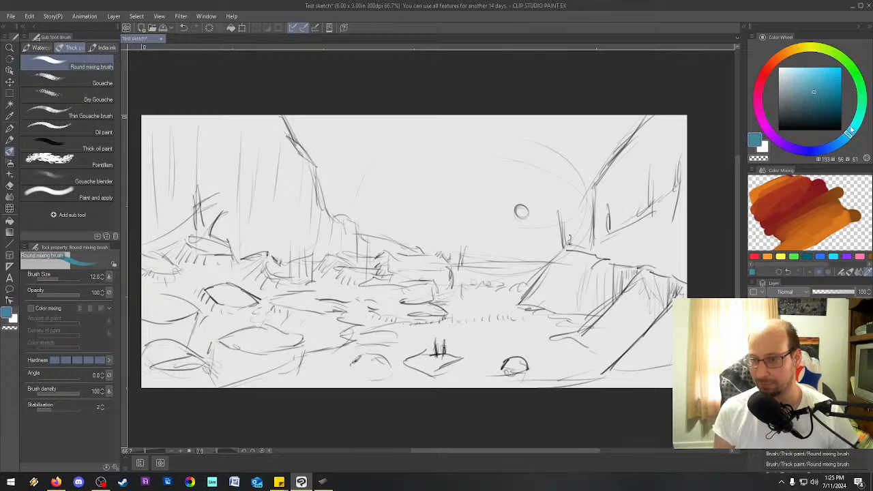
pyautogui.moveTo(850, 133); pyautogui.dragTo(854, 131)
pyautogui.moveTo(824, 83); pyautogui.dragTo(810, 63)
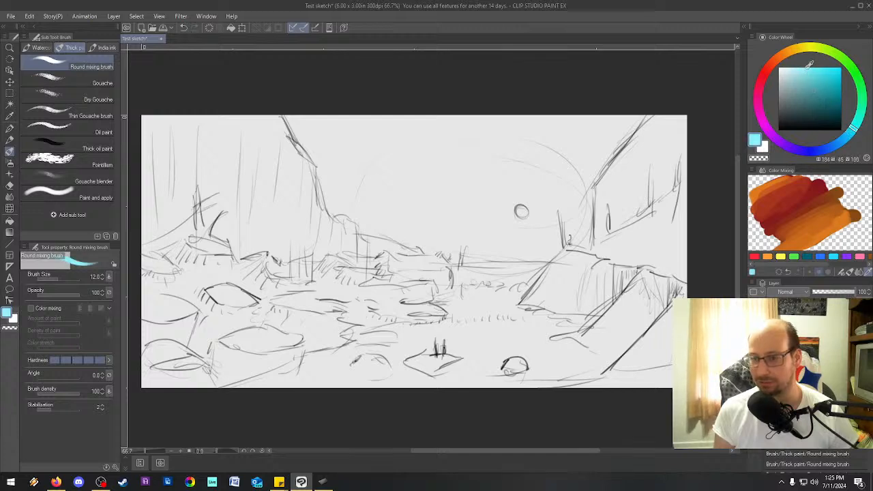
# Step: Enlarge the round mixing brush to 200 and paint a soft pale cyan patch around the sun on a new raster layer
pyautogui.moveTo(433, 239); pyautogui.dragTo(551, 197)
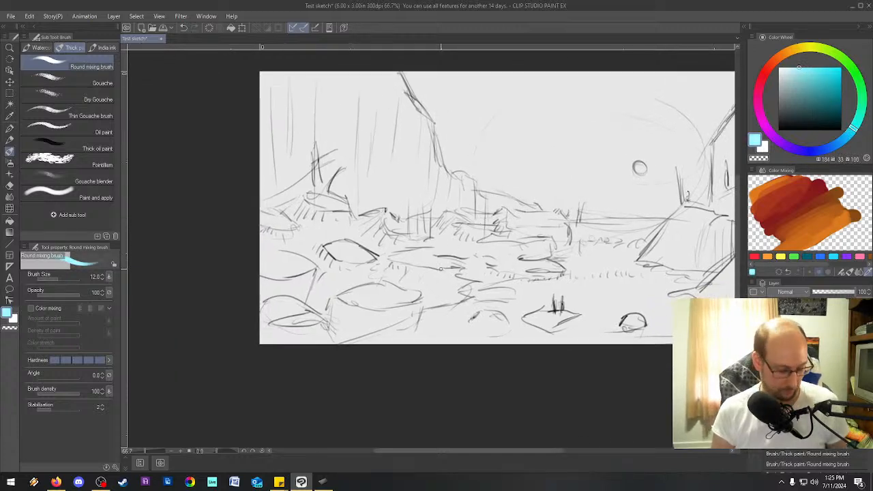
pyautogui.press(']')
pyautogui.press(']')
pyautogui.press(']')
pyautogui.press(']')
pyautogui.press(']')
pyautogui.press(']')
pyautogui.press(']')
pyautogui.press(']')
pyautogui.press(']')
pyautogui.press(']')
pyautogui.press(']')
pyautogui.press(']')
pyautogui.press(']')
pyautogui.press(']')
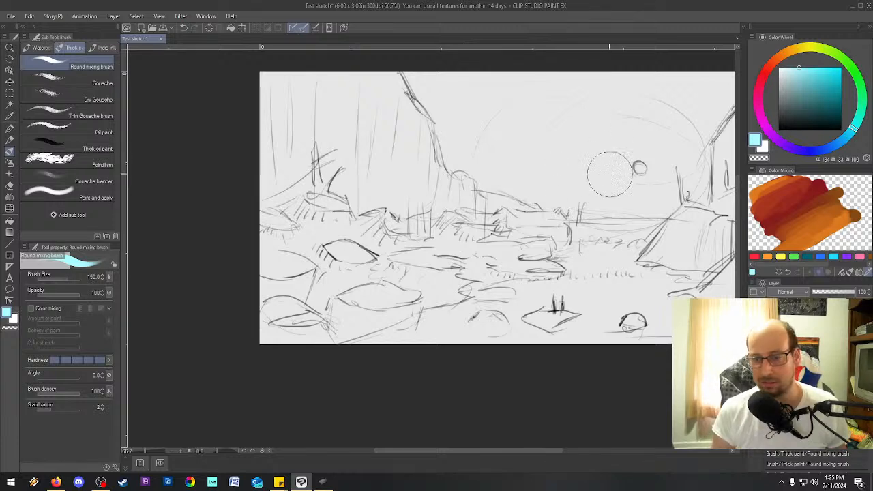
pyautogui.moveTo(601, 164)
pyautogui.mouseDown()
pyautogui.moveTo(523, 163)
pyautogui.moveTo(567, 174)
pyautogui.moveTo(557, 216)
pyautogui.moveTo(612, 267)
pyautogui.moveTo(674, 276)
pyautogui.moveTo(594, 257)
pyautogui.moveTo(579, 151)
pyautogui.moveTo(570, 164)
pyautogui.moveTo(544, 166)
pyautogui.moveTo(568, 178)
pyautogui.mouseUp()
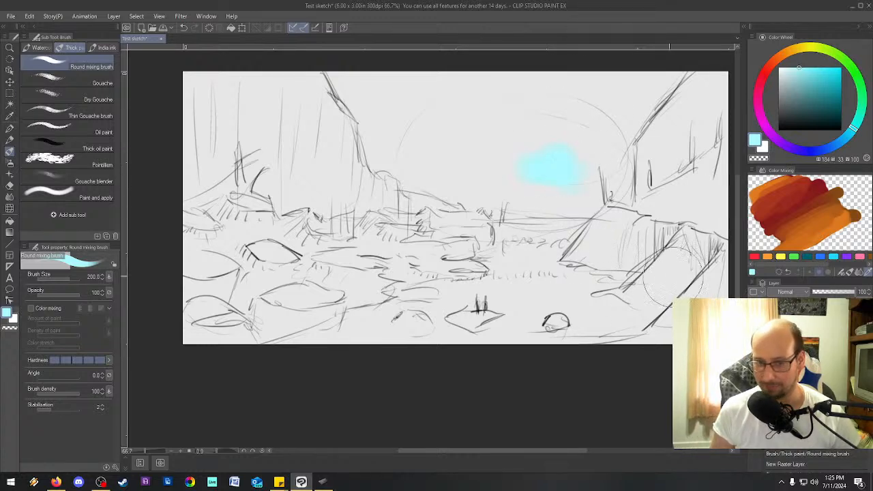
# Step: Fill the sky between the two cliffs down to the horizon with the pale cyan
pyautogui.click(562, 168)
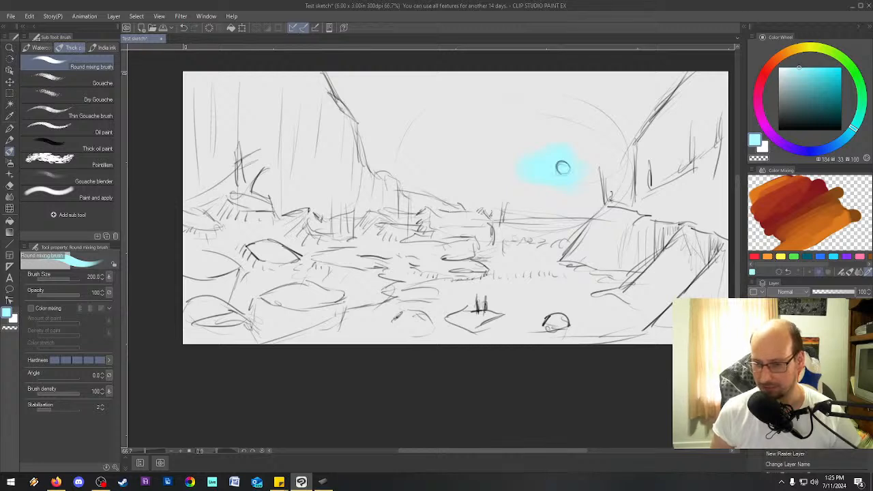
pyautogui.moveTo(538, 170)
pyautogui.mouseDown()
pyautogui.moveTo(548, 163)
pyautogui.moveTo(490, 169)
pyautogui.mouseUp()
pyautogui.moveTo(558, 191)
pyautogui.mouseDown()
pyautogui.moveTo(544, 174)
pyautogui.moveTo(562, 143)
pyautogui.moveTo(483, 145)
pyautogui.moveTo(526, 119)
pyautogui.moveTo(530, 189)
pyautogui.moveTo(430, 135)
pyautogui.moveTo(482, 158)
pyautogui.moveTo(546, 134)
pyautogui.moveTo(557, 140)
pyautogui.moveTo(569, 109)
pyautogui.moveTo(603, 109)
pyautogui.mouseUp()
pyautogui.moveTo(591, 142)
pyautogui.mouseDown()
pyautogui.moveTo(588, 115)
pyautogui.moveTo(631, 125)
pyautogui.moveTo(594, 135)
pyautogui.moveTo(622, 102)
pyautogui.moveTo(659, 82)
pyautogui.moveTo(638, 110)
pyautogui.moveTo(627, 90)
pyautogui.moveTo(496, 97)
pyautogui.moveTo(476, 87)
pyautogui.moveTo(551, 82)
pyautogui.moveTo(380, 82)
pyautogui.moveTo(383, 93)
pyautogui.moveTo(356, 77)
pyautogui.moveTo(352, 91)
pyautogui.moveTo(390, 143)
pyautogui.moveTo(407, 108)
pyautogui.moveTo(393, 159)
pyautogui.moveTo(370, 134)
pyautogui.moveTo(376, 154)
pyautogui.moveTo(393, 149)
pyautogui.moveTo(462, 103)
pyautogui.moveTo(422, 177)
pyautogui.moveTo(450, 190)
pyautogui.moveTo(477, 174)
pyautogui.moveTo(503, 187)
pyautogui.moveTo(487, 199)
pyautogui.moveTo(561, 203)
pyautogui.moveTo(594, 179)
pyautogui.moveTo(587, 214)
pyautogui.mouseUp()
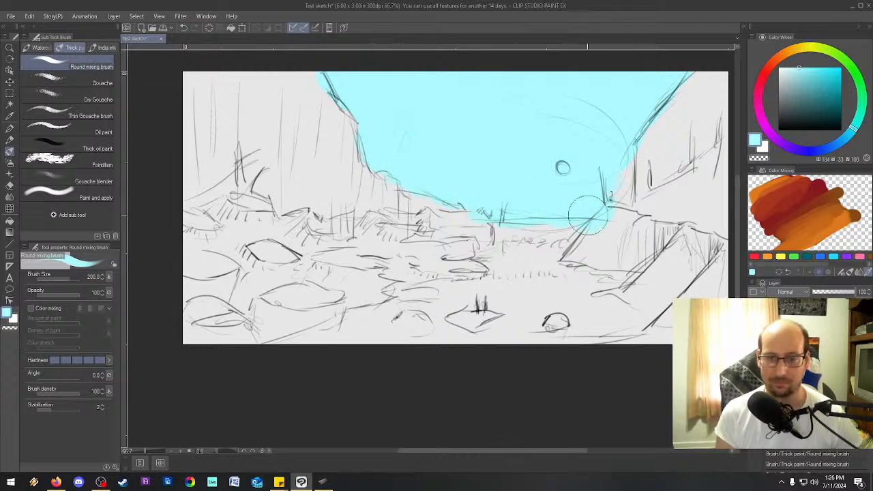
pyautogui.moveTo(672, 102); pyautogui.dragTo(615, 188)
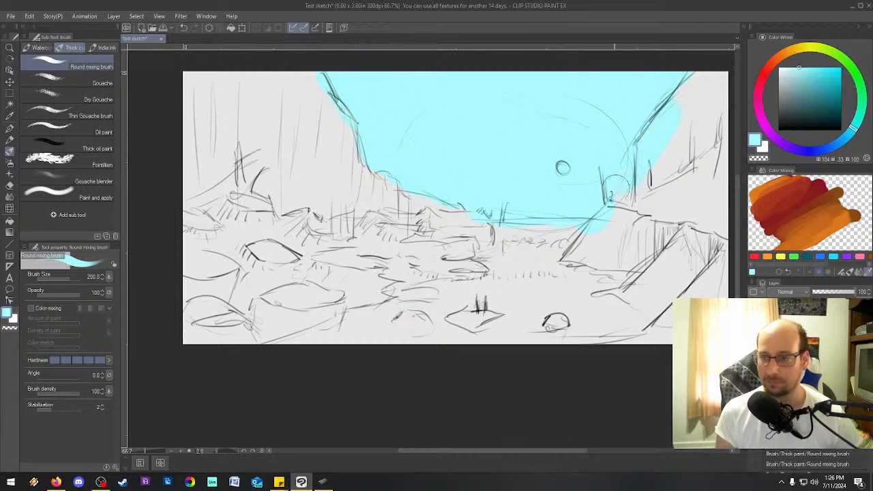
# Step: Reduce the cyan's saturation to 15 and paint a lighter glow around the sun across the middle of the sky
pyautogui.moveTo(805, 68)
pyautogui.mouseDown()
pyautogui.moveTo(796, 77)
pyautogui.moveTo(788, 68)
pyautogui.mouseUp()
pyautogui.moveTo(544, 167)
pyautogui.mouseDown()
pyautogui.moveTo(563, 143)
pyautogui.moveTo(613, 171)
pyautogui.moveTo(602, 186)
pyautogui.moveTo(498, 174)
pyautogui.moveTo(550, 120)
pyautogui.moveTo(604, 174)
pyautogui.moveTo(509, 205)
pyautogui.moveTo(520, 128)
pyautogui.moveTo(488, 150)
pyautogui.mouseUp()
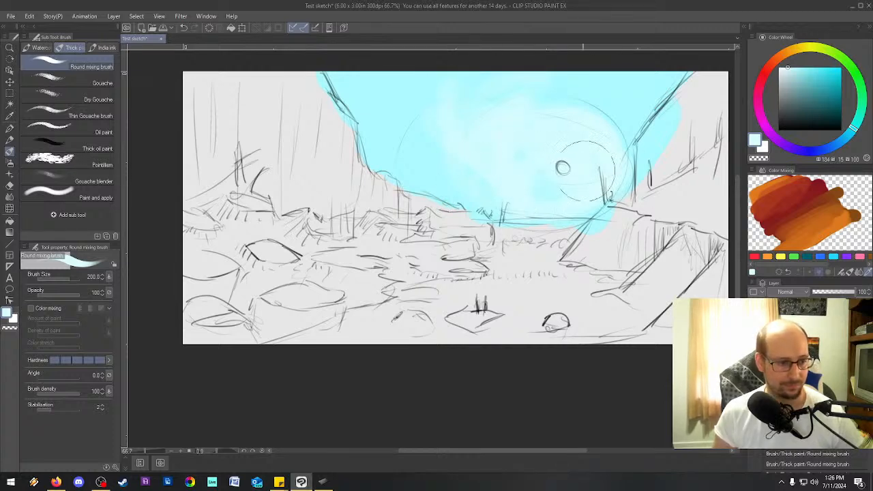
# Step: Switch to Wacom Tablet Properties and adjust the grip pen's tip feel toward firm for all other applications and for Clip Studio Paint
pyautogui.click(323, 482)
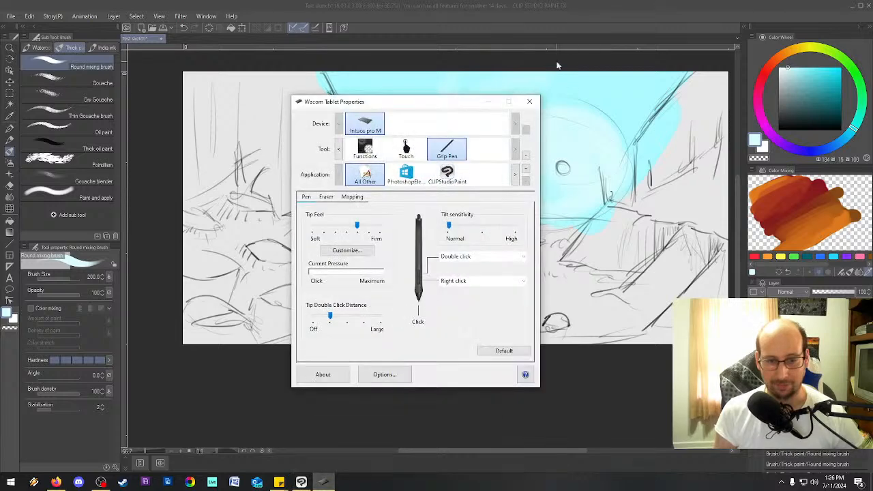
pyautogui.click(366, 232)
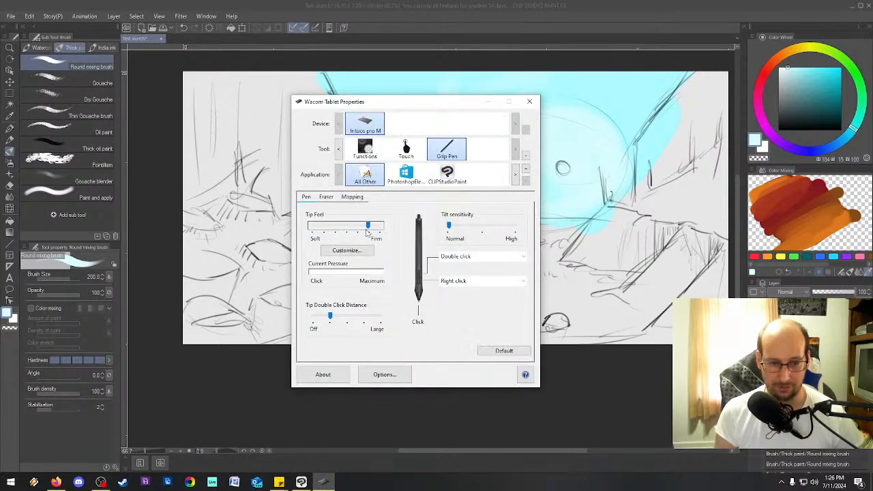
pyautogui.click(448, 176)
pyautogui.click(362, 230)
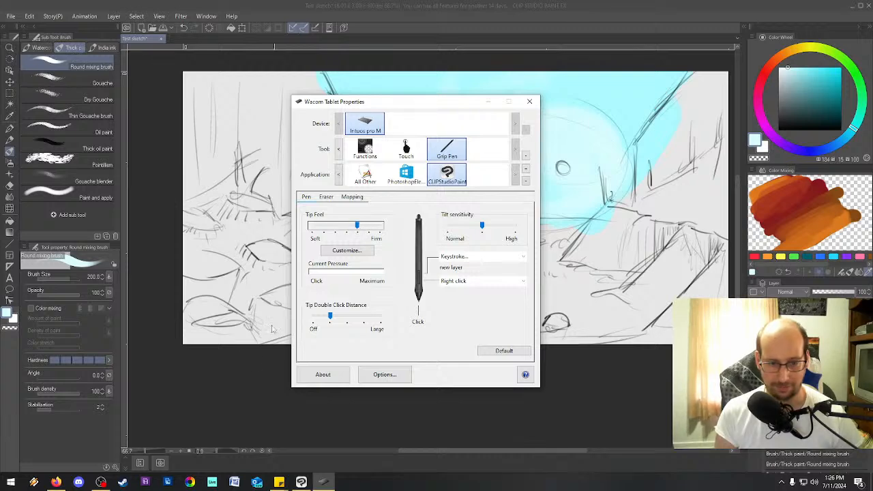
pyautogui.click(272, 329)
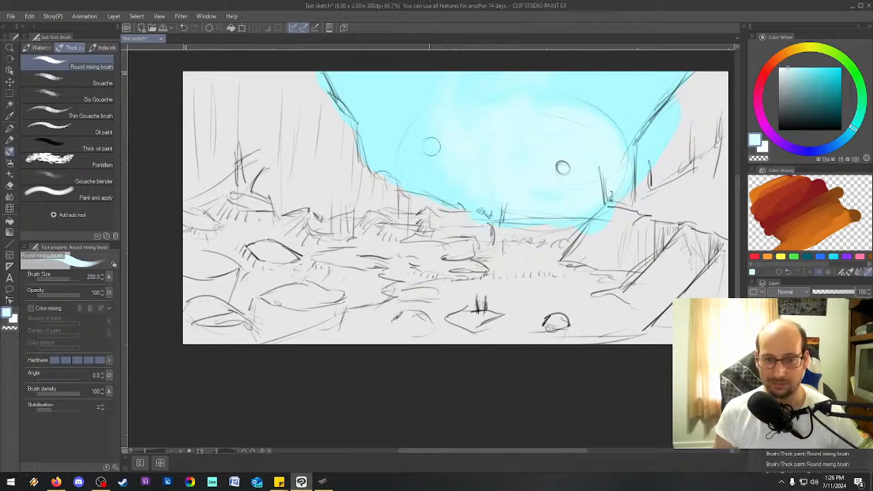
# Step: Enlarge the brush to 400 and soften the sky, working up to near-white cyan of saturation 5 around the sun
pyautogui.moveTo(431, 146)
pyautogui.mouseDown()
pyautogui.moveTo(464, 195)
pyautogui.moveTo(447, 208)
pyautogui.mouseUp()
pyautogui.press(']')
pyautogui.press(']')
pyautogui.press(']')
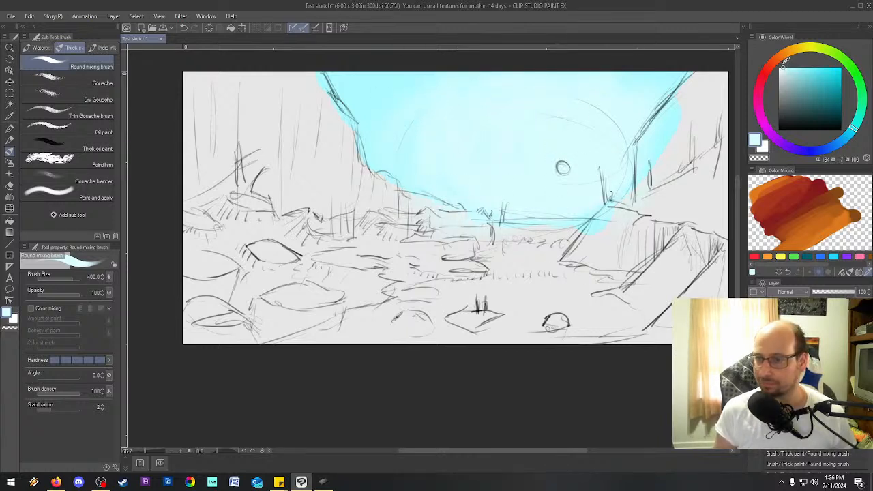
pyautogui.moveTo(572, 175)
pyautogui.mouseDown()
pyautogui.moveTo(558, 158)
pyautogui.moveTo(552, 165)
pyautogui.mouseUp()
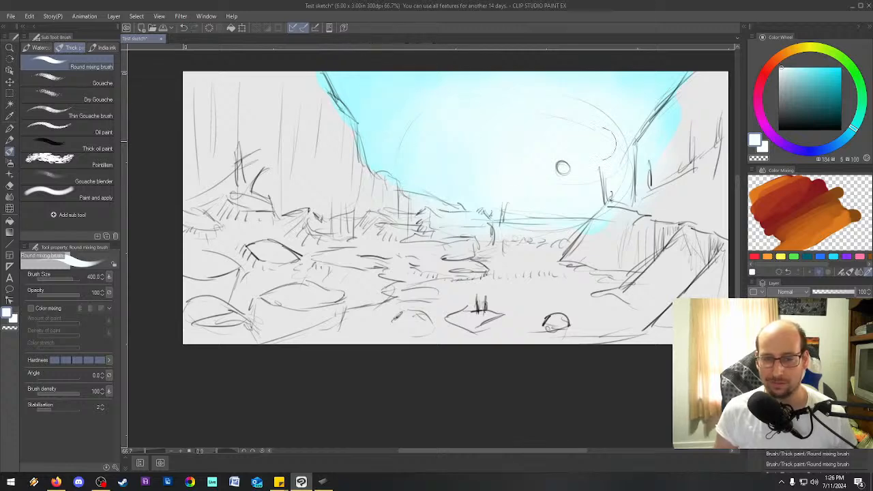
# Step: Paint a pale yellow glow with hue 58 and saturation 15 at the sun, add a white dab and undo the last dab
pyautogui.click(808, 51)
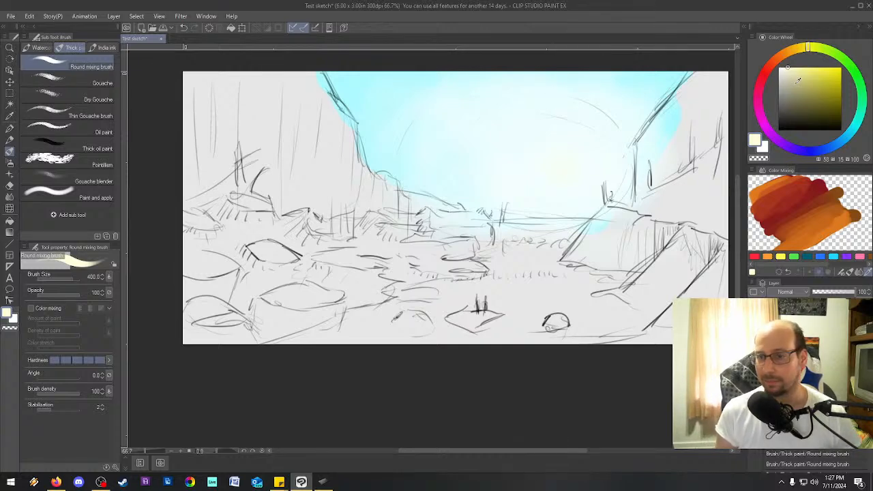
pyautogui.click(562, 165)
pyautogui.click(562, 166)
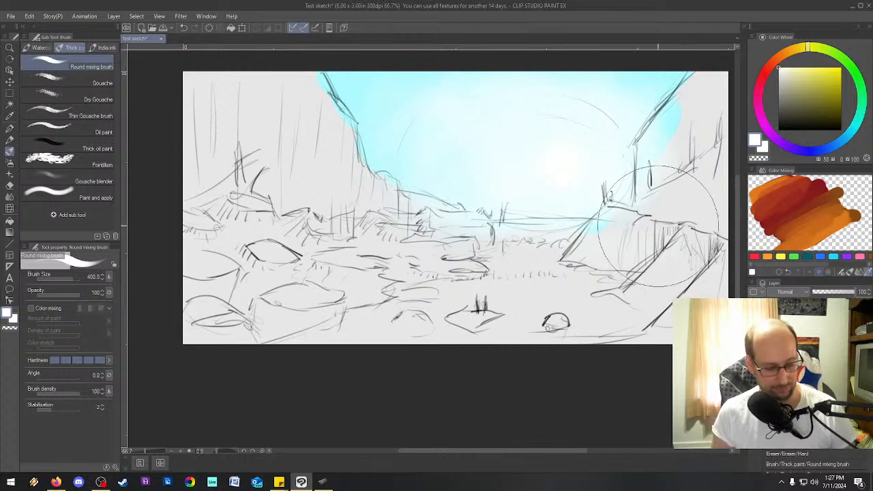
pyautogui.hotkey('ctrl', 'z')
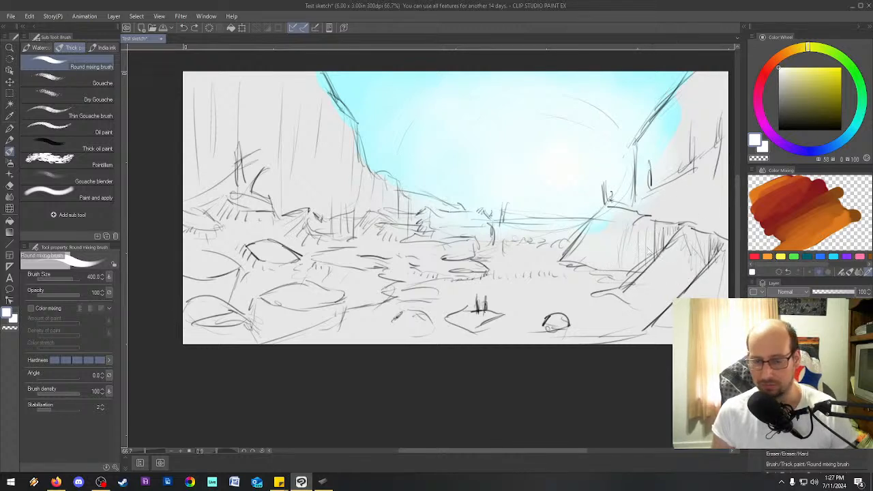
pyautogui.moveTo(583, 329); pyautogui.dragTo(603, 320)
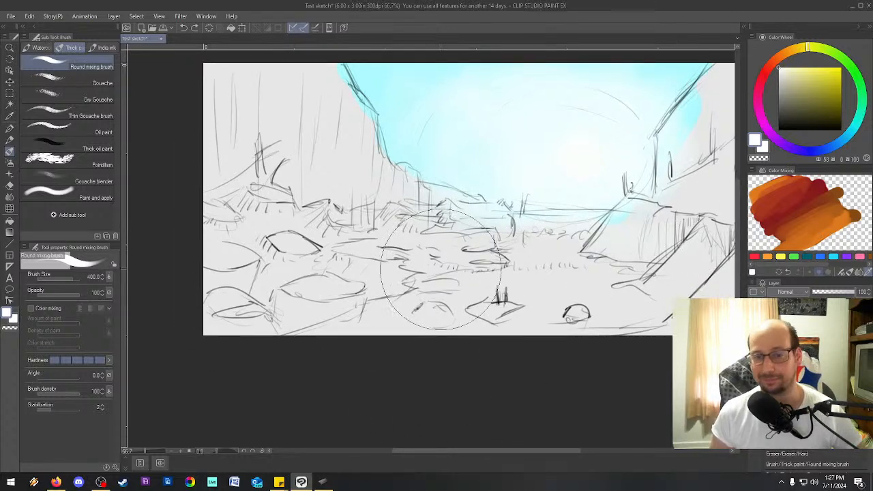
pyautogui.moveTo(444, 270); pyautogui.dragTo(412, 290)
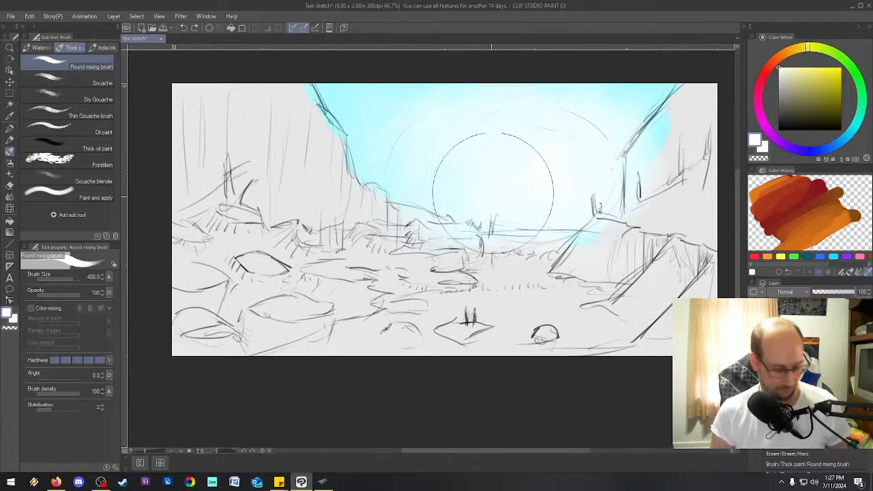
pyautogui.click(505, 302)
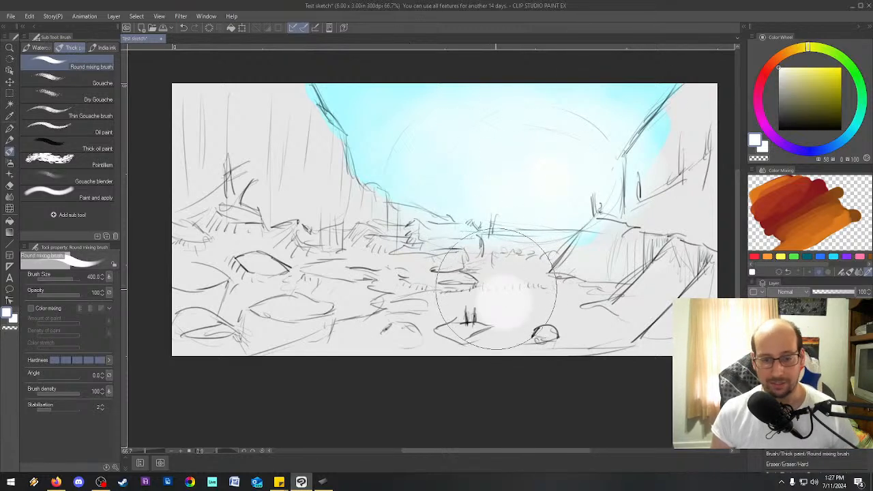
pyautogui.hotkey('ctrl', 'z')
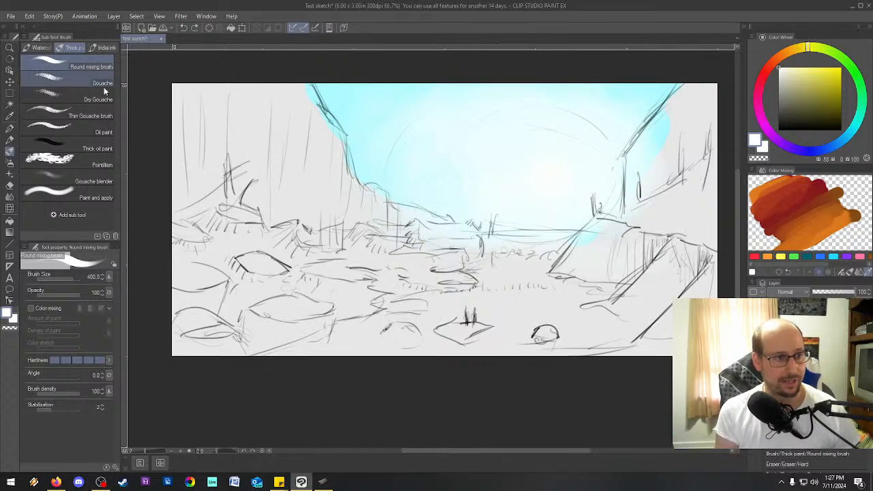
# Step: Switch to the India ink brush pen
pyautogui.click(104, 47)
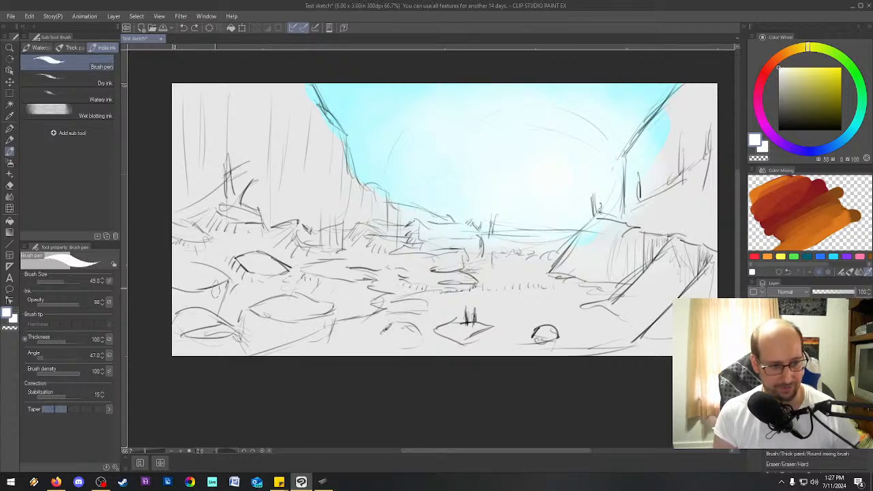
pyautogui.moveTo(216, 289); pyautogui.dragTo(193, 297)
pyautogui.press('^')
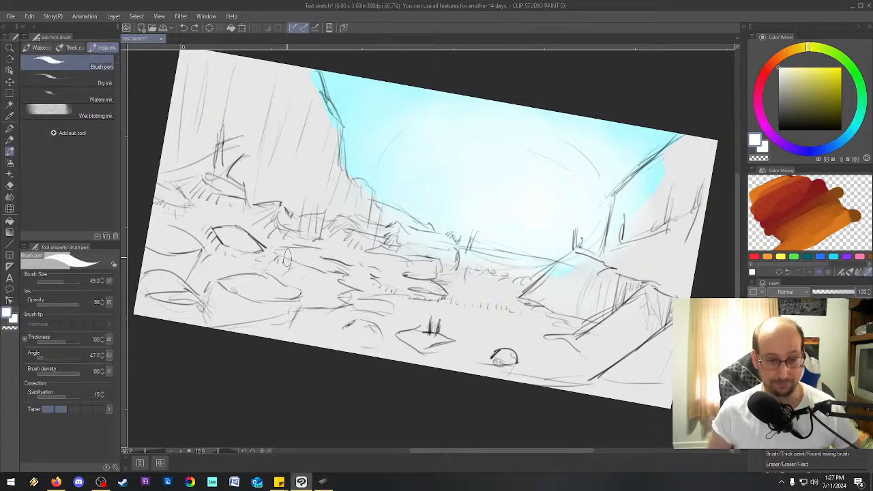
pyautogui.press('-')
pyautogui.press('-')
pyautogui.press('^')
pyautogui.press('^')
pyautogui.moveTo(287, 257); pyautogui.dragTo(302, 258)
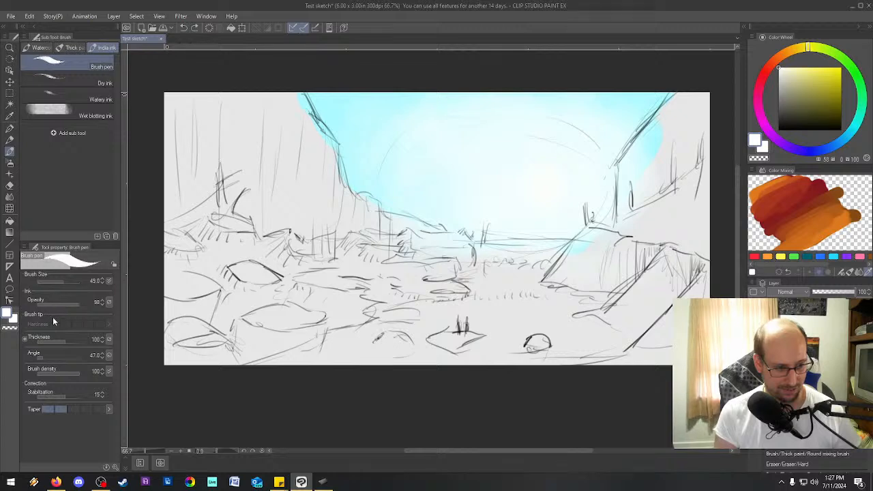
# Step: Set the brush pen's thickness to 3, its angle to 298.1 and its size to 120
pyautogui.click(53, 338)
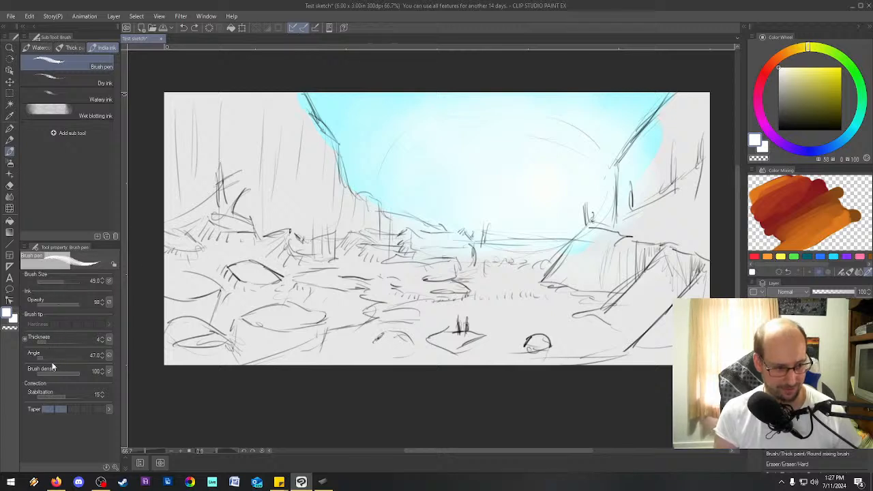
pyautogui.moveTo(51, 360)
pyautogui.mouseDown()
pyautogui.moveTo(59, 336)
pyautogui.moveTo(96, 326)
pyautogui.moveTo(44, 345)
pyautogui.moveTo(71, 356)
pyautogui.mouseUp()
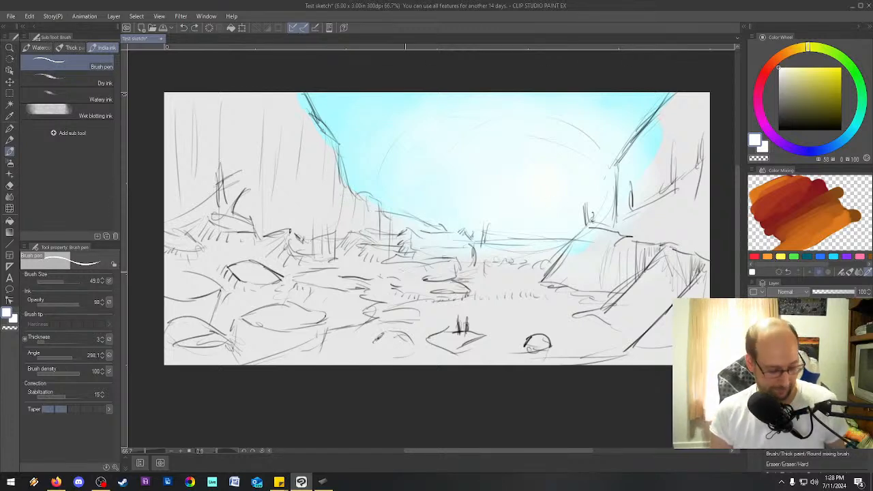
pyautogui.press(']')
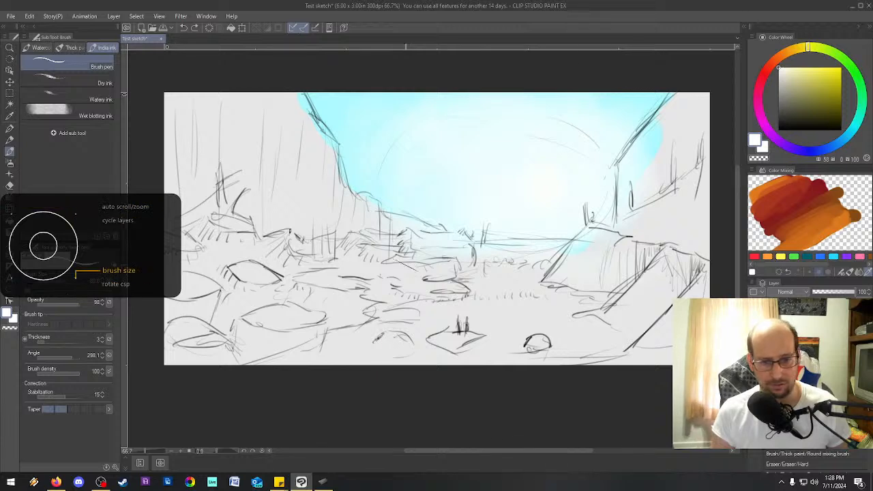
pyautogui.press(']')
pyautogui.press(']')
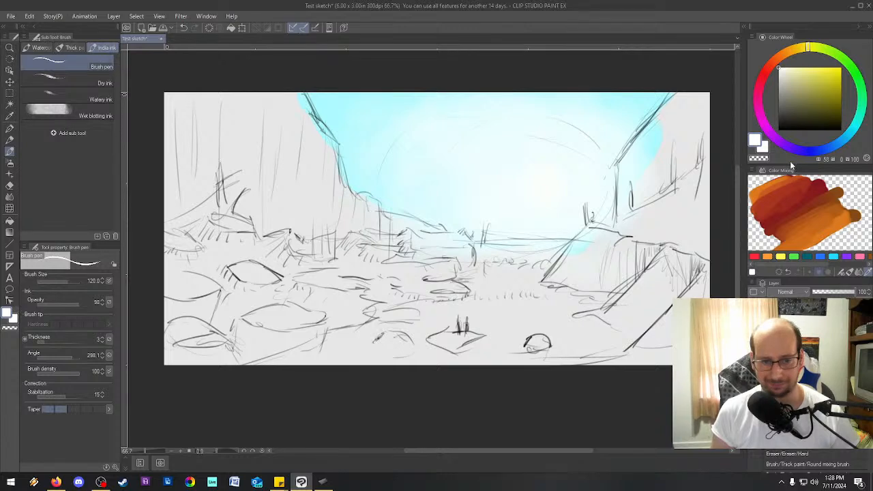
# Step: Set the drawing colour to a dark warm grey with hue 39, saturation 7 and brightness 35
pyautogui.click(786, 106)
pyautogui.moveTo(838, 121); pyautogui.dragTo(783, 111)
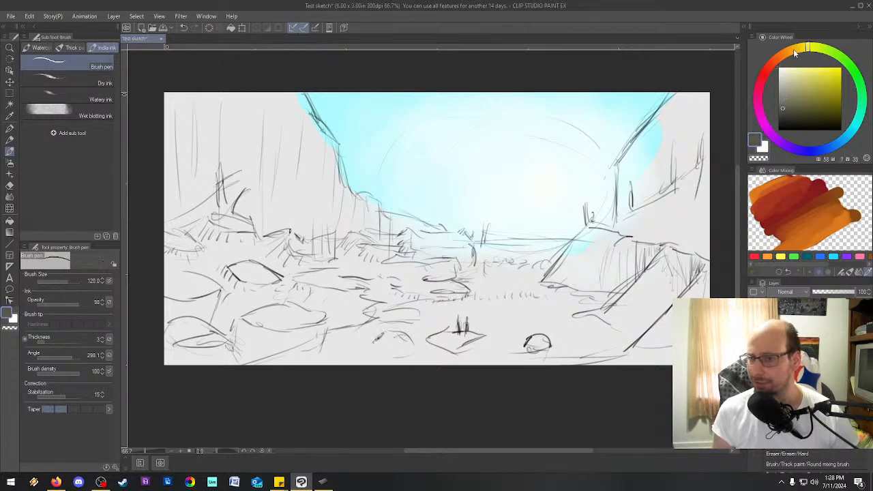
pyautogui.moveTo(795, 54); pyautogui.dragTo(790, 57)
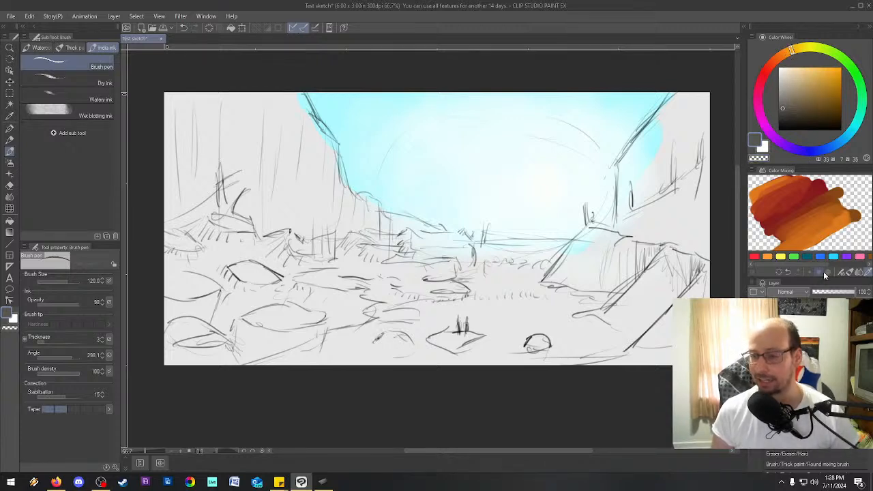
# Step: Paint the dark grey over the orange on the colour mixing palette and blend them into muted browns
pyautogui.moveTo(795, 216)
pyautogui.mouseDown()
pyautogui.moveTo(828, 223)
pyautogui.moveTo(835, 207)
pyautogui.moveTo(842, 210)
pyautogui.moveTo(826, 233)
pyautogui.moveTo(815, 217)
pyautogui.moveTo(850, 214)
pyautogui.mouseUp()
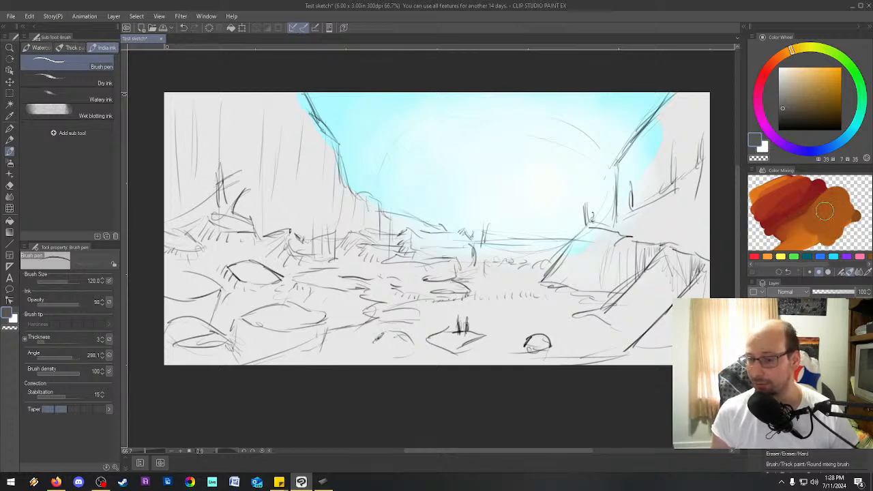
pyautogui.click(842, 272)
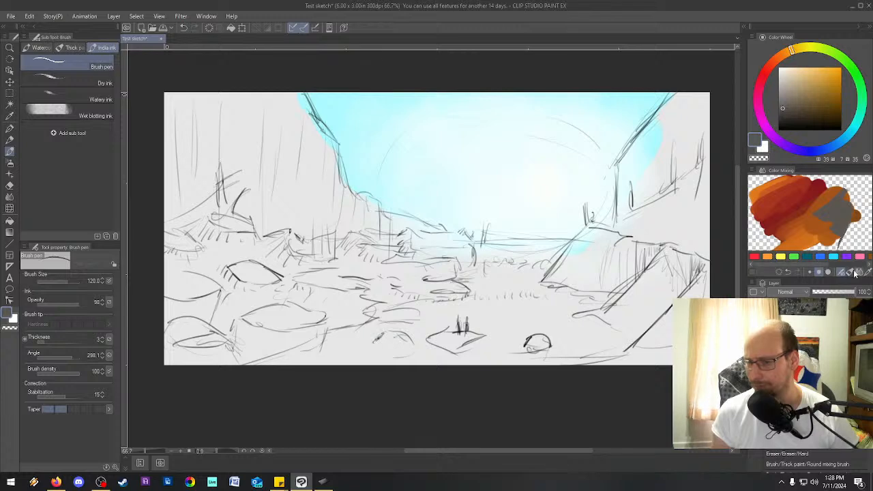
pyautogui.moveTo(841, 204)
pyautogui.mouseDown()
pyautogui.moveTo(827, 231)
pyautogui.moveTo(835, 224)
pyautogui.moveTo(799, 232)
pyautogui.moveTo(820, 244)
pyautogui.moveTo(834, 225)
pyautogui.moveTo(849, 240)
pyautogui.moveTo(836, 226)
pyautogui.moveTo(848, 224)
pyautogui.moveTo(846, 234)
pyautogui.moveTo(853, 218)
pyautogui.moveTo(829, 213)
pyautogui.moveTo(853, 191)
pyautogui.moveTo(844, 230)
pyautogui.moveTo(837, 209)
pyautogui.moveTo(805, 228)
pyautogui.mouseUp()
pyautogui.click(858, 271)
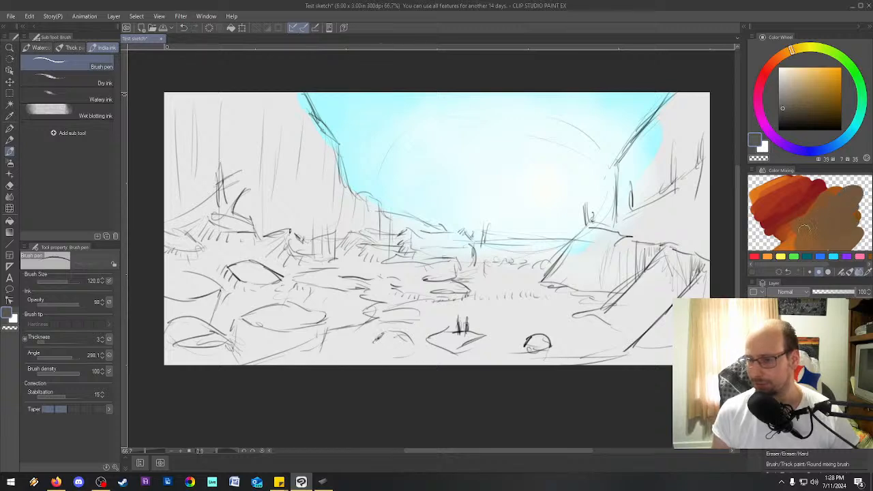
pyautogui.click(840, 271)
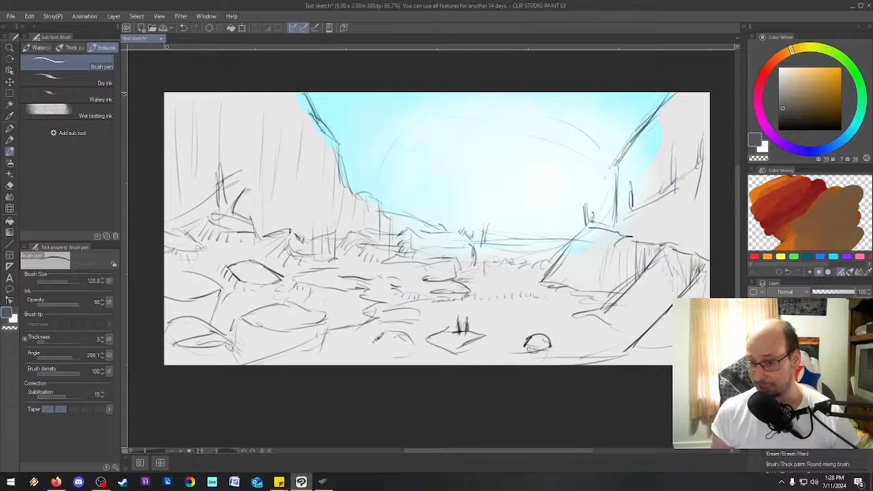
pyautogui.moveTo(836, 189)
pyautogui.mouseDown()
pyautogui.moveTo(851, 220)
pyautogui.moveTo(846, 189)
pyautogui.mouseUp()
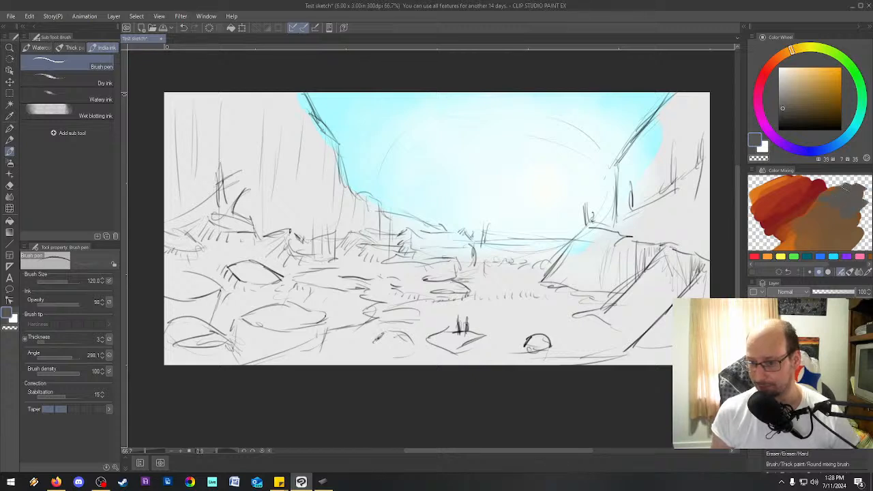
pyautogui.click(859, 272)
pyautogui.moveTo(848, 223)
pyautogui.mouseDown()
pyautogui.moveTo(799, 194)
pyautogui.moveTo(835, 216)
pyautogui.moveTo(844, 208)
pyautogui.moveTo(843, 192)
pyautogui.moveTo(828, 216)
pyautogui.moveTo(845, 226)
pyautogui.moveTo(824, 210)
pyautogui.moveTo(849, 223)
pyautogui.mouseUp()
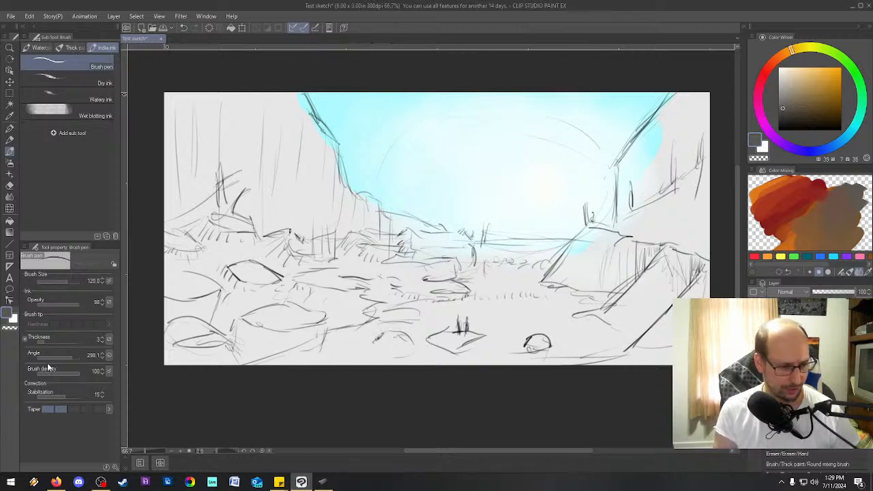
# Step: Reduce the brush pen's taper to one level and pick the mixed brown with hue 22, saturation 34 and brightness 41 from the mixing palette
pyautogui.click(51, 408)
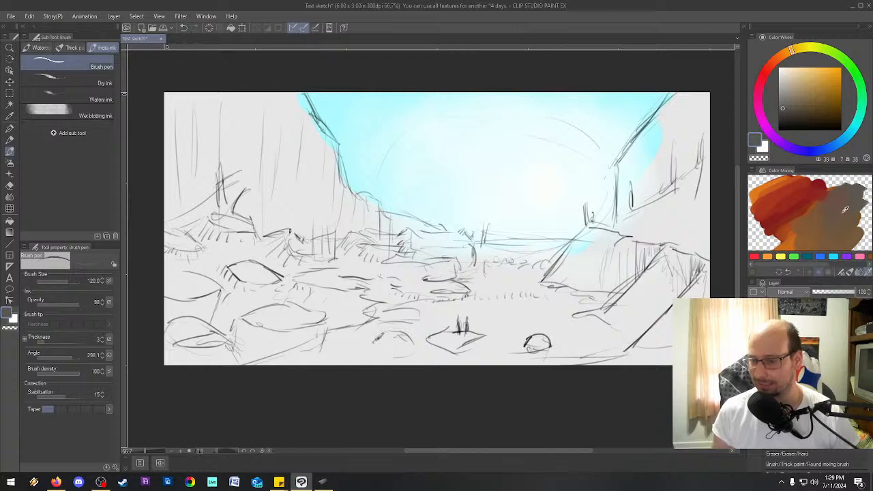
pyautogui.click(843, 212)
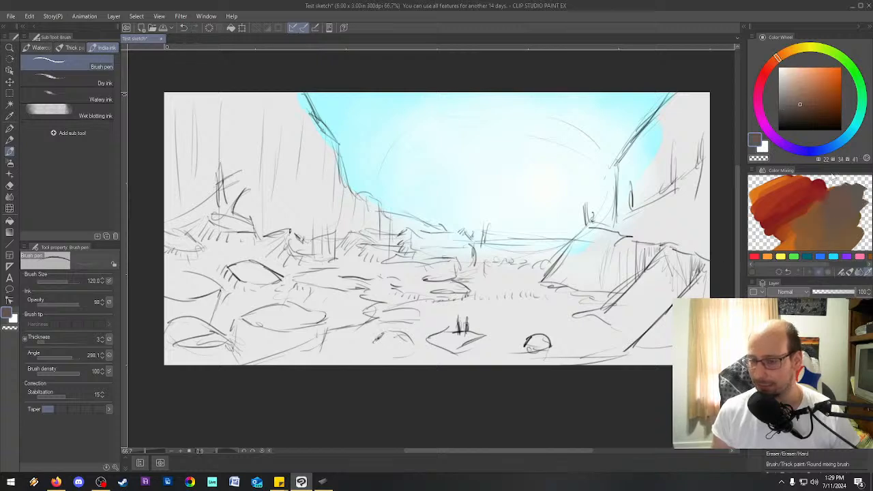
pyautogui.click(842, 271)
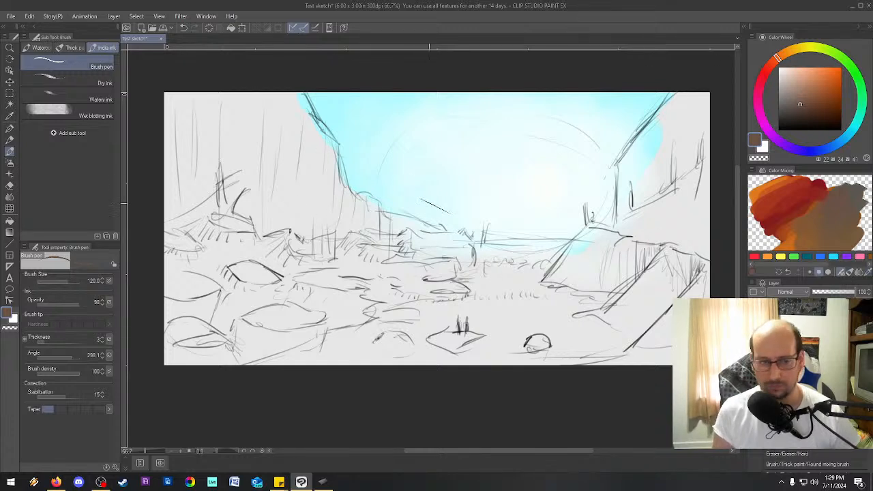
# Step: Try hatching brown strokes down the left cliff with the brush pen, raising its taper to the highest level
pyautogui.moveTo(278, 104)
pyautogui.mouseDown()
pyautogui.moveTo(272, 160)
pyautogui.moveTo(283, 190)
pyautogui.mouseUp()
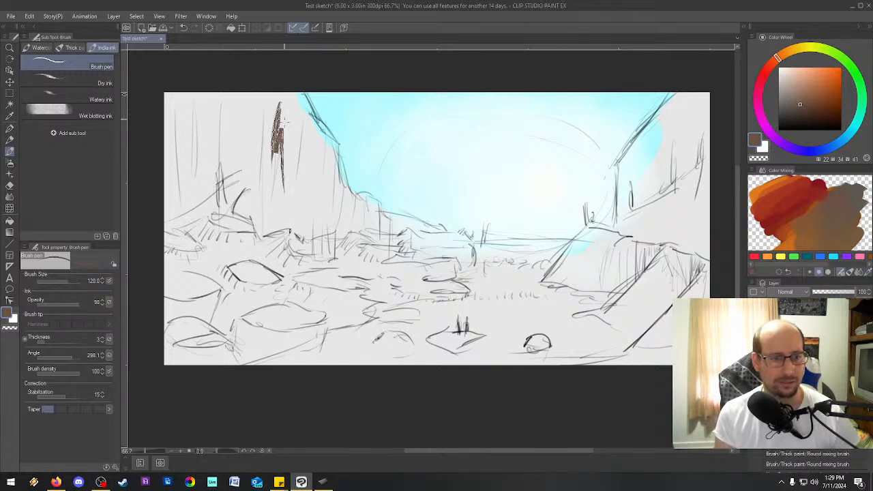
pyautogui.moveTo(284, 119); pyautogui.dragTo(286, 191)
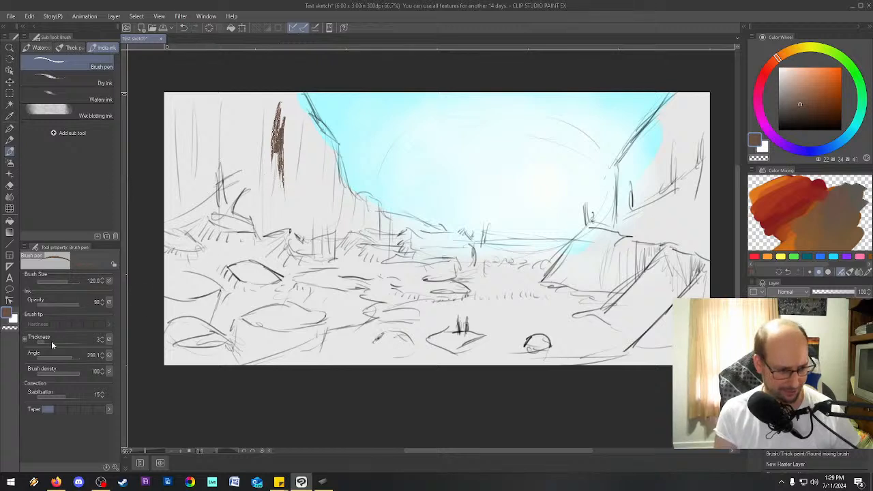
pyautogui.click(109, 411)
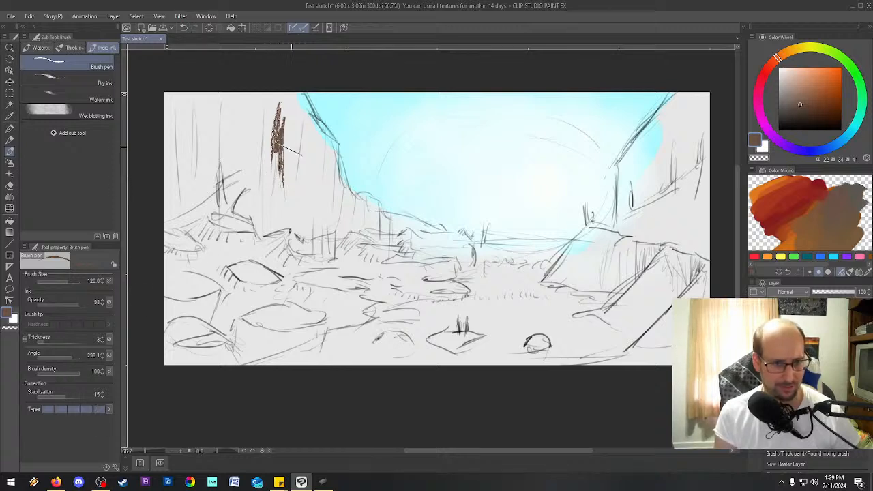
pyautogui.moveTo(279, 149); pyautogui.dragTo(280, 198)
pyautogui.moveTo(286, 124); pyautogui.dragTo(293, 201)
pyautogui.moveTo(292, 141); pyautogui.dragTo(280, 225)
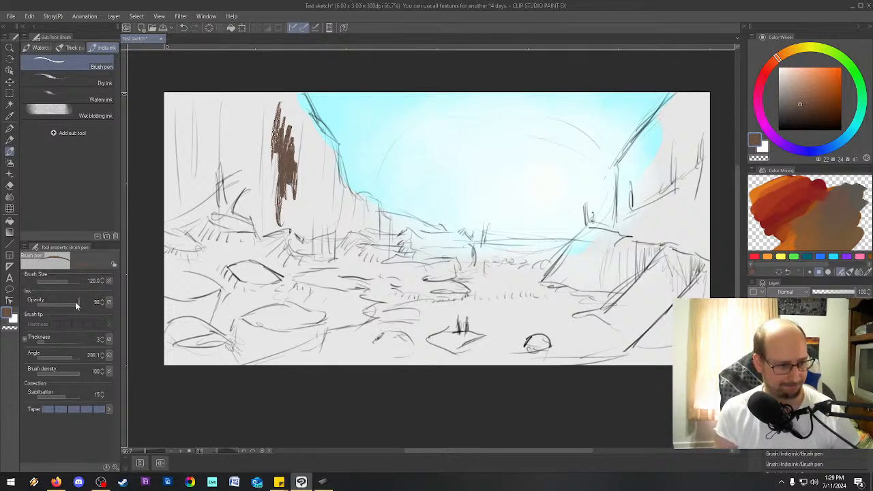
# Step: Set the brush pen's size to 294.2 and opacity to 100, and try broader brown strokes on the tilted left cliff
pyautogui.moveTo(69, 282); pyautogui.dragTo(72, 283)
pyautogui.moveTo(291, 188)
pyautogui.mouseDown()
pyautogui.moveTo(286, 233)
pyautogui.moveTo(302, 208)
pyautogui.moveTo(302, 238)
pyautogui.mouseUp()
pyautogui.press('^')
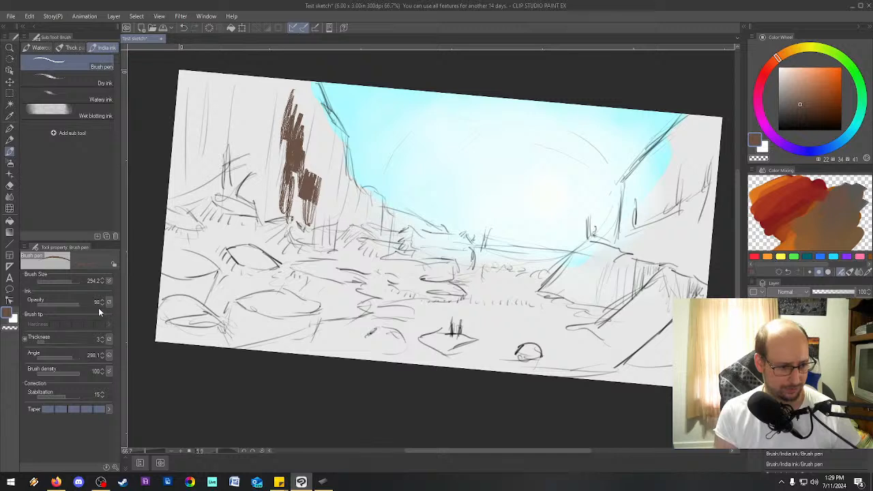
pyautogui.click(81, 306)
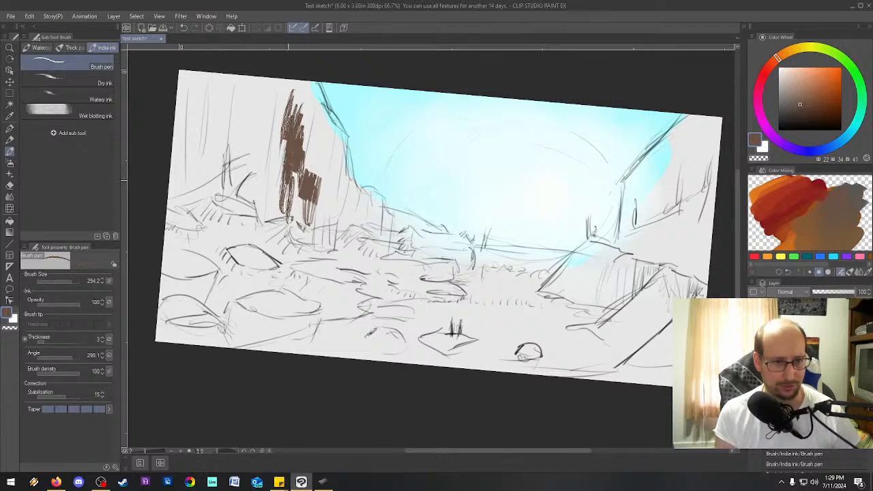
pyautogui.moveTo(300, 129)
pyautogui.mouseDown()
pyautogui.moveTo(318, 154)
pyautogui.moveTo(312, 163)
pyautogui.moveTo(291, 143)
pyautogui.moveTo(291, 126)
pyautogui.moveTo(245, 195)
pyautogui.mouseUp()
# Step: Undo all the brown test strokes on the left cliff
pyautogui.hotkey('ctrl', 'z')
pyautogui.hotkey('ctrl', 'z')
pyautogui.hotkey('ctrl', 'z')
pyautogui.hotkey('ctrl', 'z')
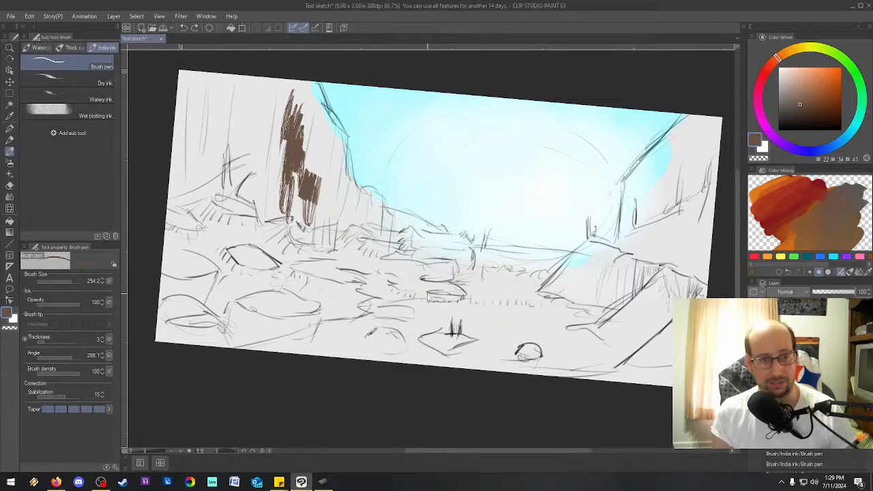
pyautogui.hotkey('ctrl', 'z')
pyautogui.hotkey('ctrl', 'z')
pyautogui.hotkey('ctrl', 'z')
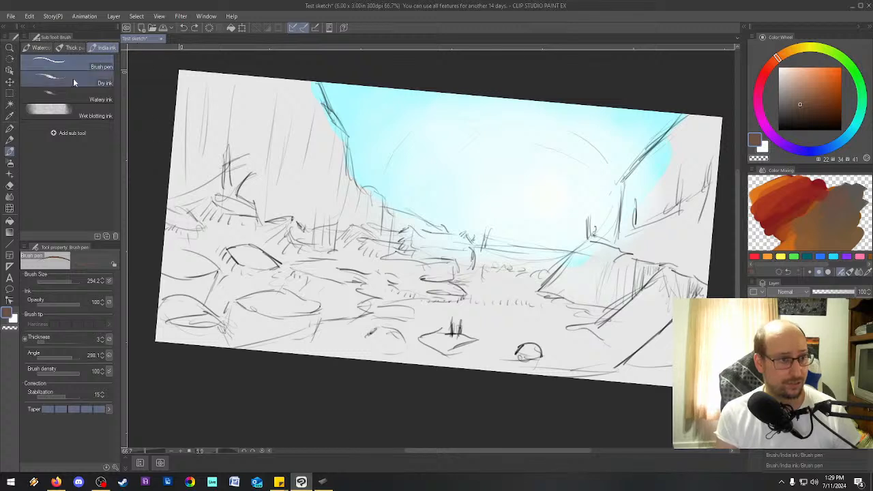
# Step: Switch to the thick paint Round mixing brush and set its brush density to 88
pyautogui.click(41, 49)
pyautogui.click(72, 49)
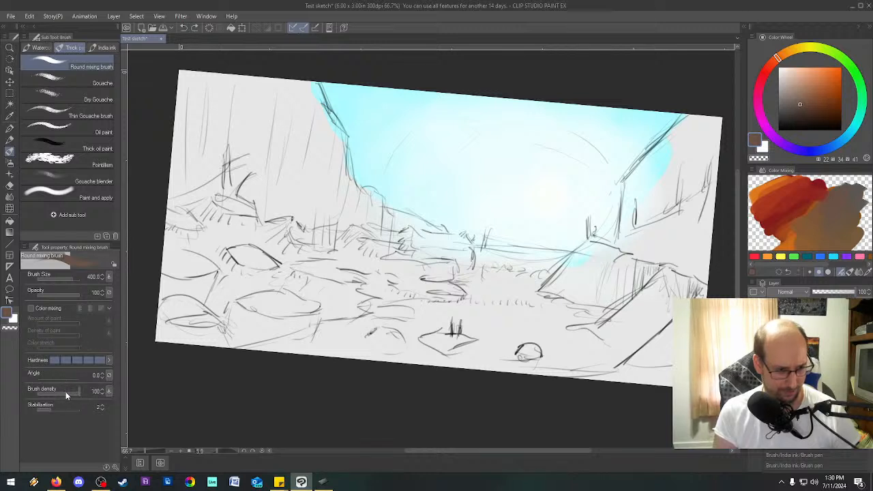
pyautogui.moveTo(66, 391)
pyautogui.mouseDown()
pyautogui.moveTo(57, 393)
pyautogui.moveTo(76, 392)
pyautogui.mouseUp()
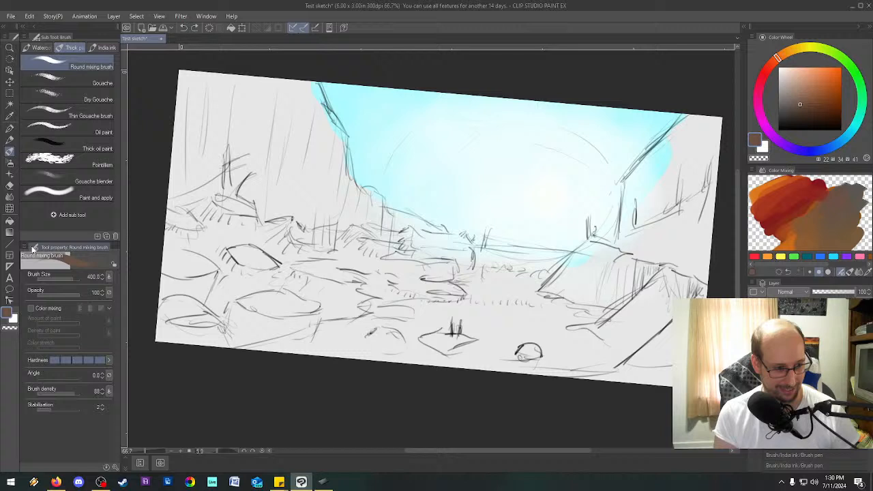
pyautogui.click(24, 248)
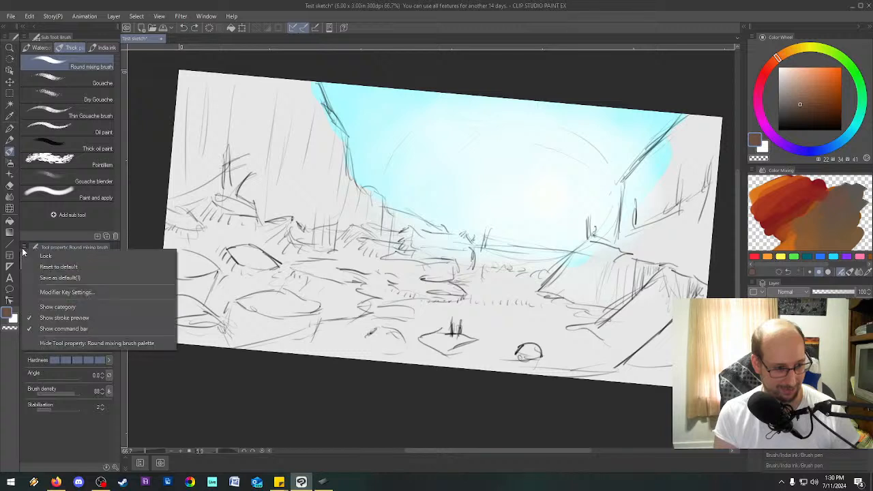
pyautogui.click(42, 248)
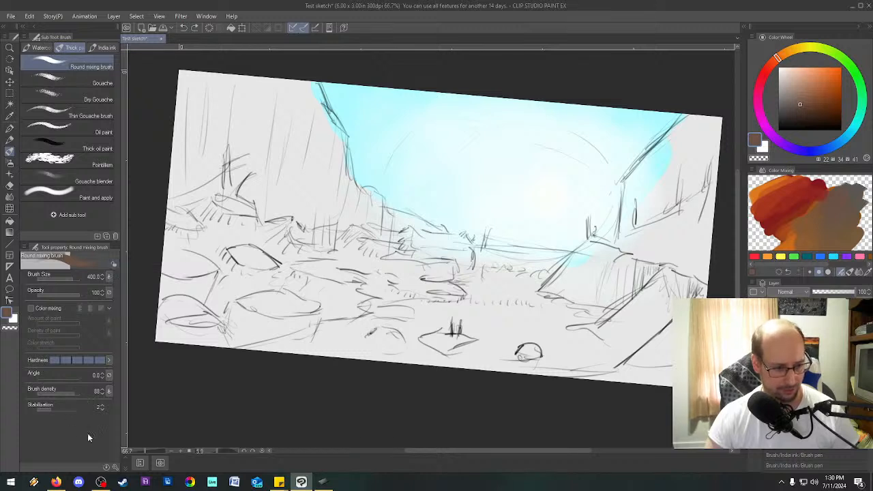
# Step: Duplicate the Round mixing brush as a sub tool named "Caligraphy 1" and widen the tool palettes slightly
pyautogui.click(107, 235)
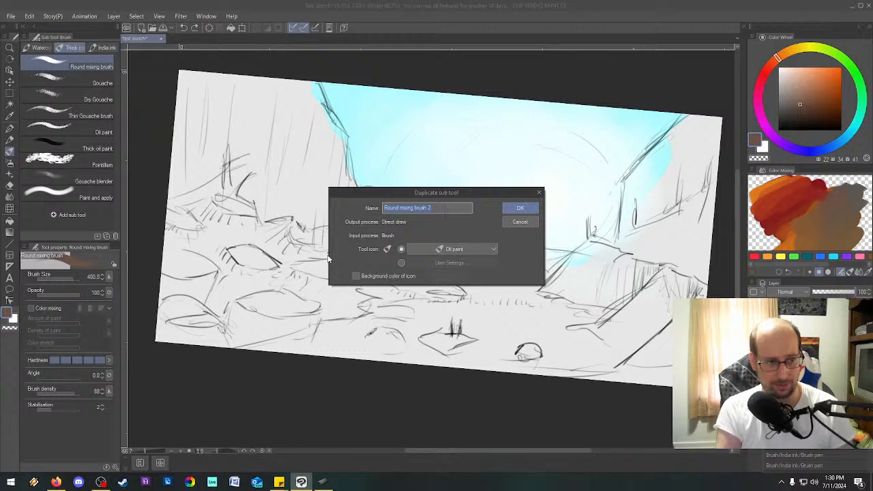
pyautogui.write('Caligraphy')
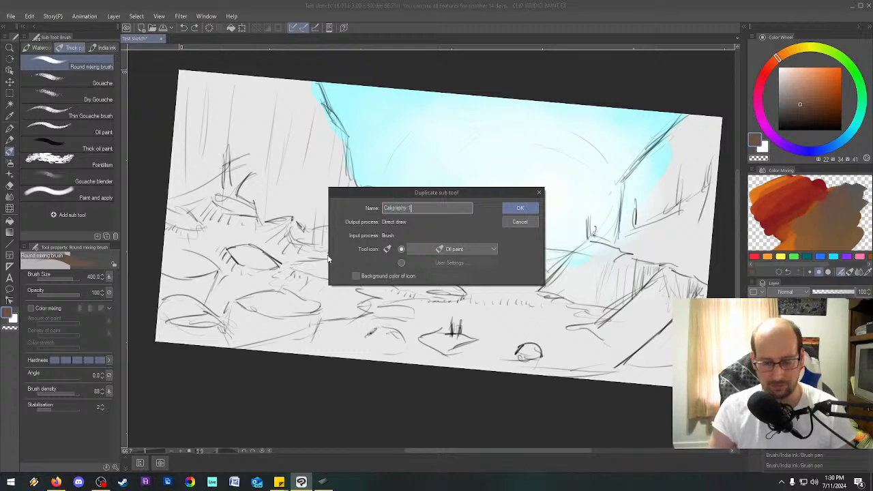
pyautogui.press('Return')
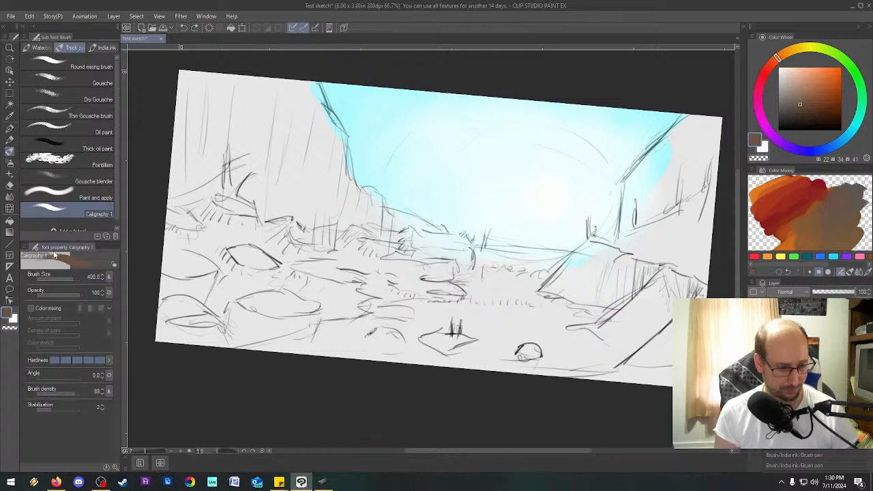
pyautogui.moveTo(121, 276); pyautogui.dragTo(129, 276)
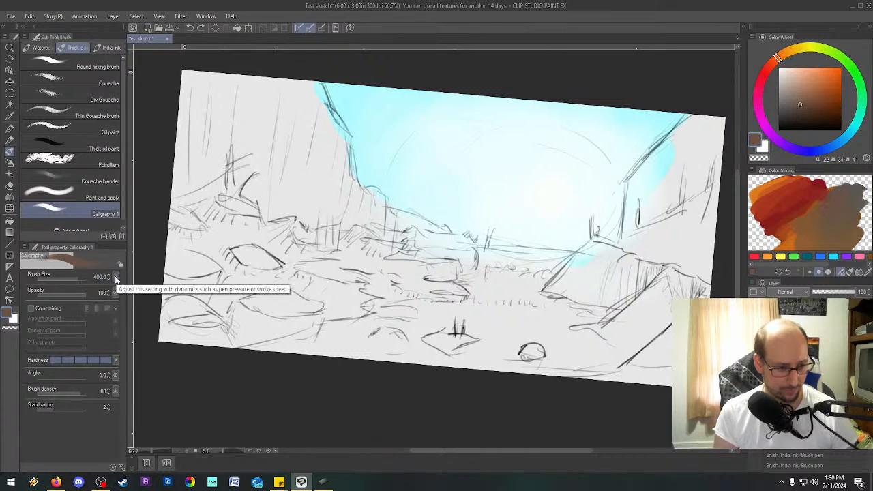
# Step: Try letting pen tilt affect the Caligraphy 1 brush size alongside pen pressure
pyautogui.click(115, 278)
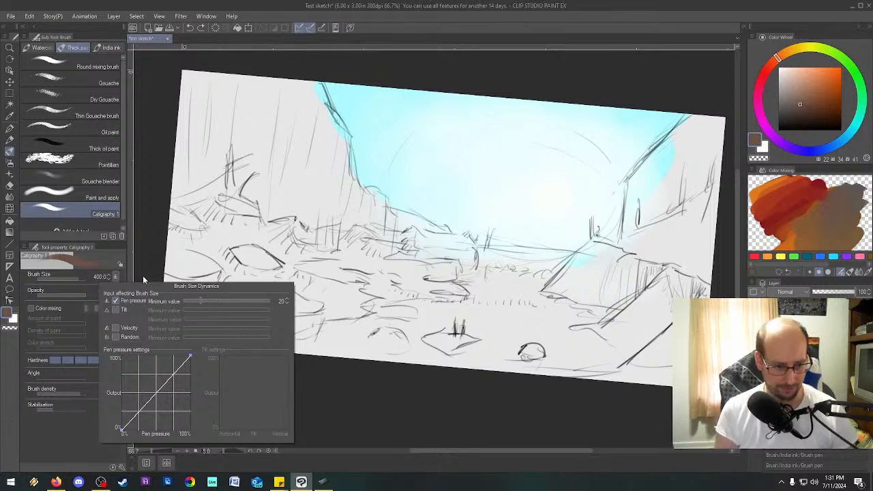
pyautogui.click(116, 310)
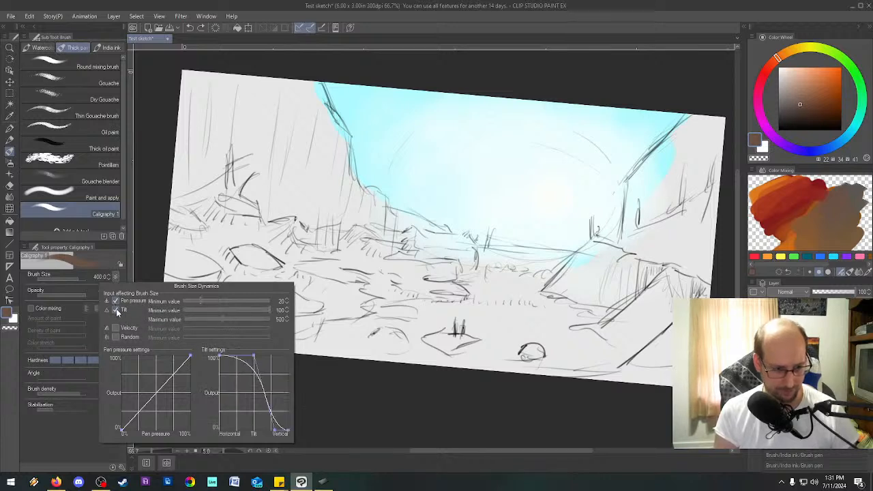
pyautogui.click(117, 311)
pyautogui.click(151, 240)
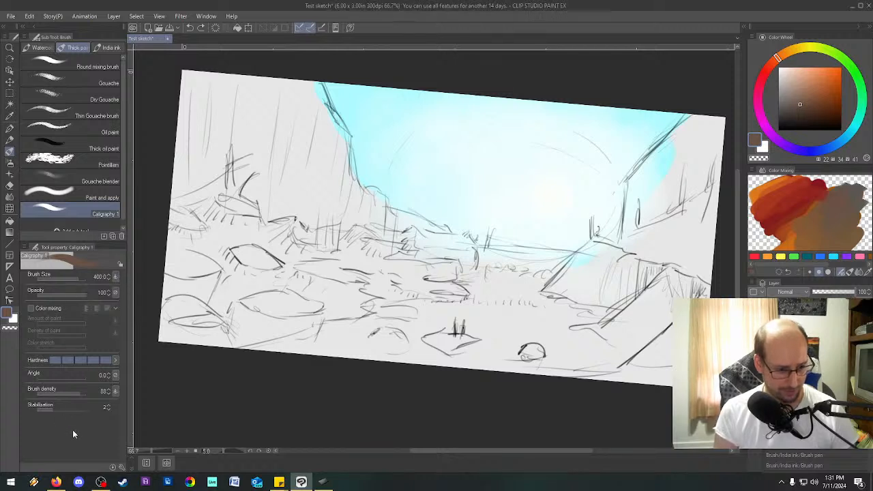
# Step: In the Caligraphy 1 brush tip details, show Thickness in the tool properties, set it to 1 and switch the direction to vertical
pyautogui.click(121, 467)
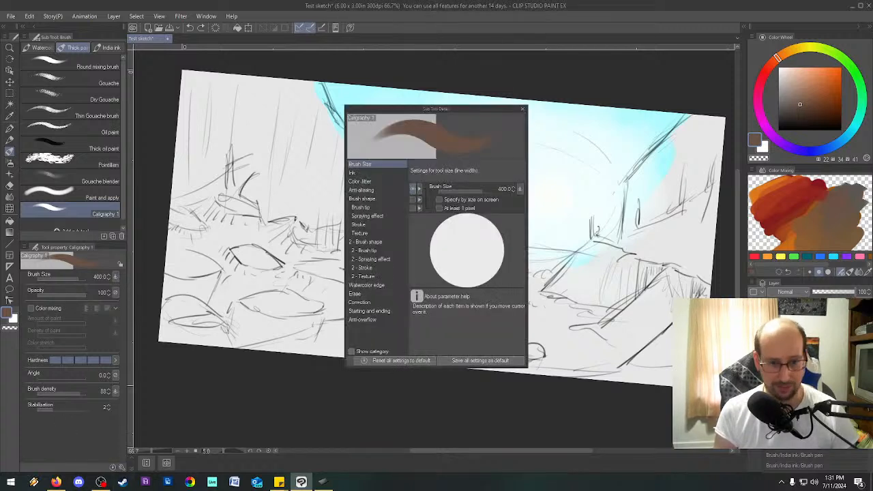
pyautogui.click(372, 209)
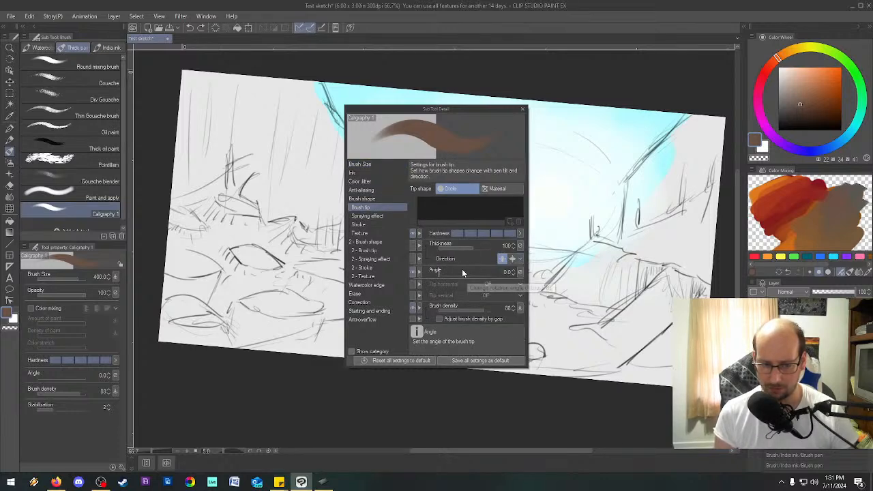
pyautogui.click(412, 244)
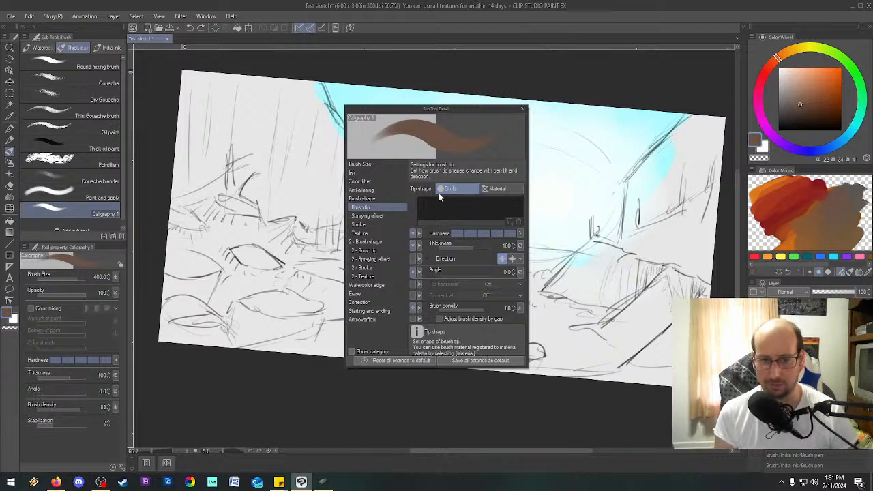
pyautogui.click(456, 247)
pyautogui.moveTo(456, 247); pyautogui.dragTo(444, 254)
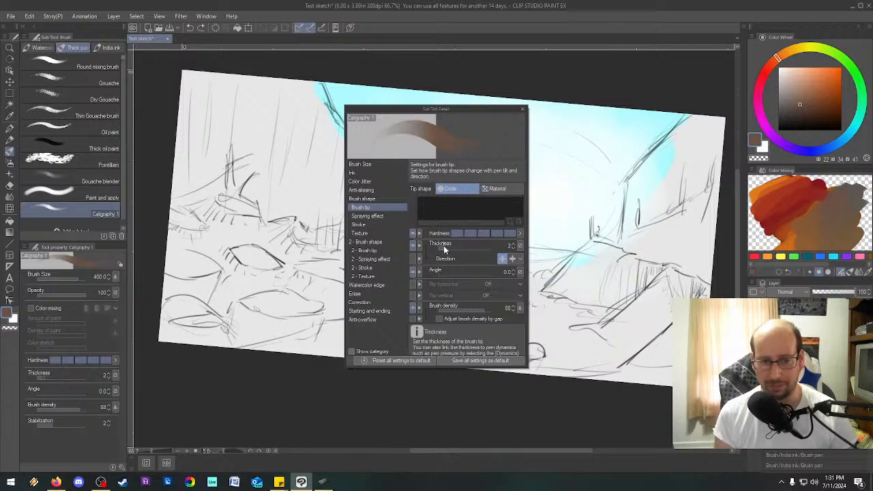
pyautogui.moveTo(442, 246); pyautogui.dragTo(436, 247)
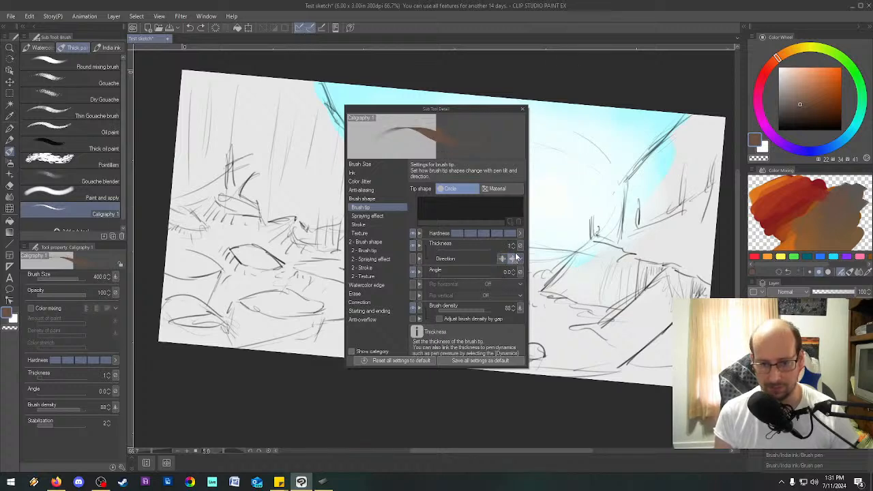
pyautogui.click(512, 259)
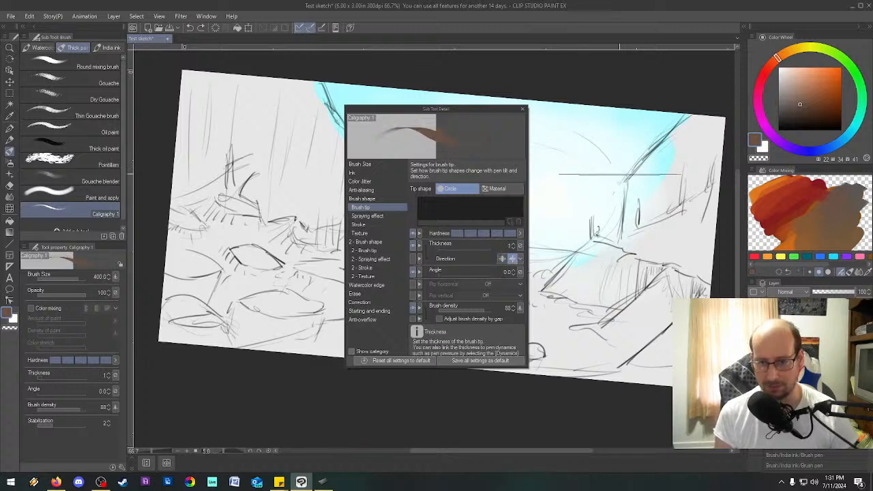
# Step: Try different brush tip angles for Caligraphy 1, ending at 164.2, and close the sub tool details
pyautogui.click(443, 273)
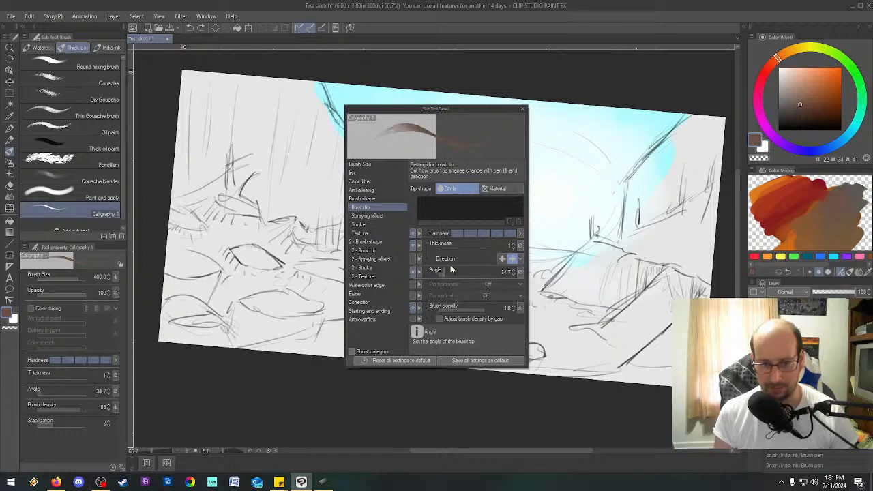
pyautogui.click(439, 275)
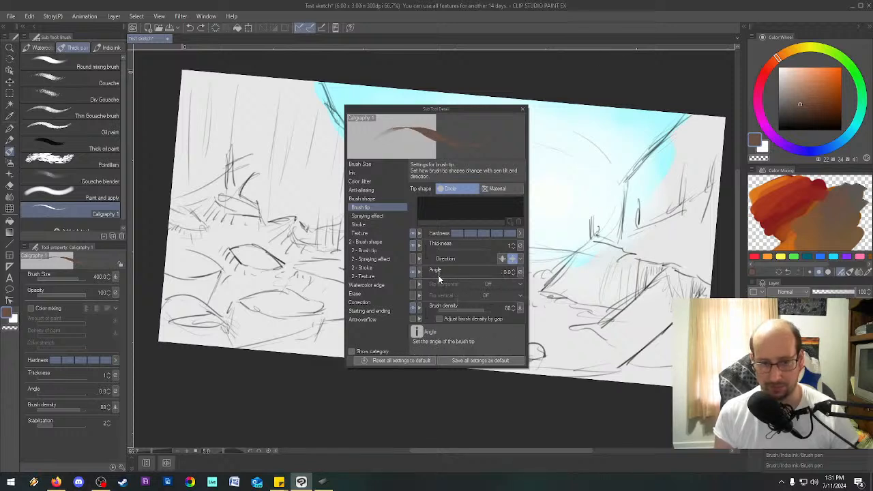
pyautogui.moveTo(445, 273); pyautogui.dragTo(483, 271)
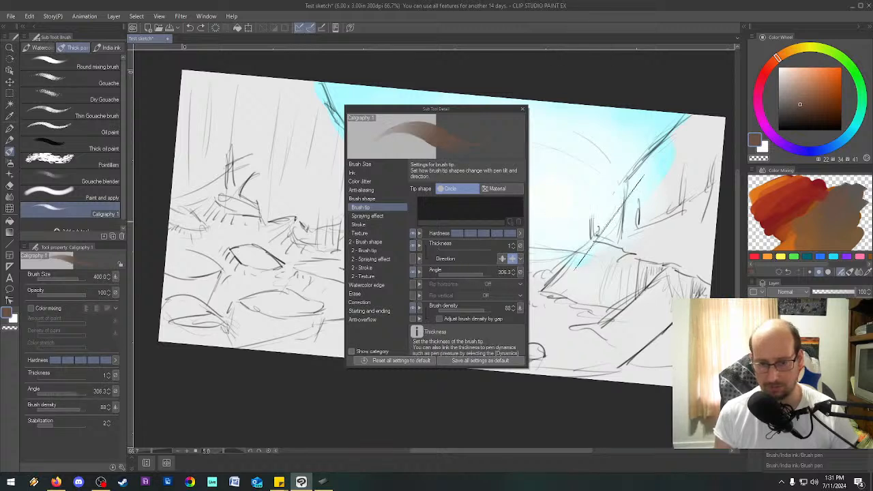
pyautogui.click(465, 271)
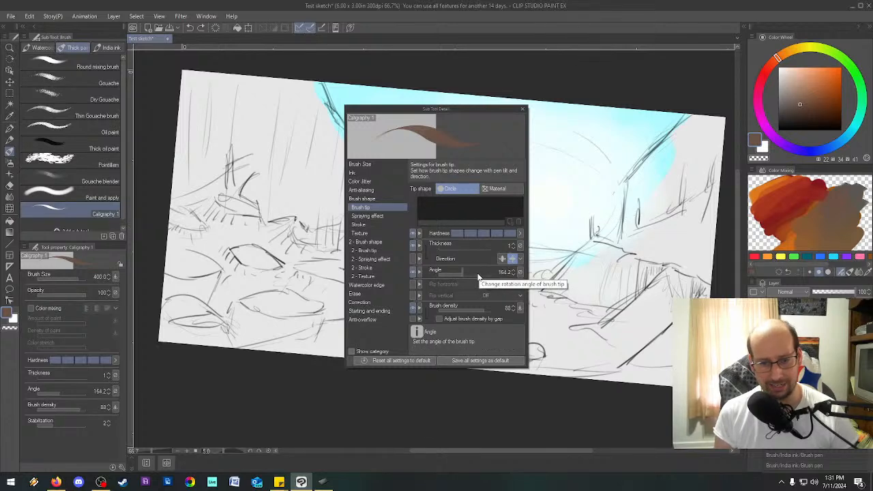
pyautogui.moveTo(600, 206); pyautogui.dragTo(715, 176)
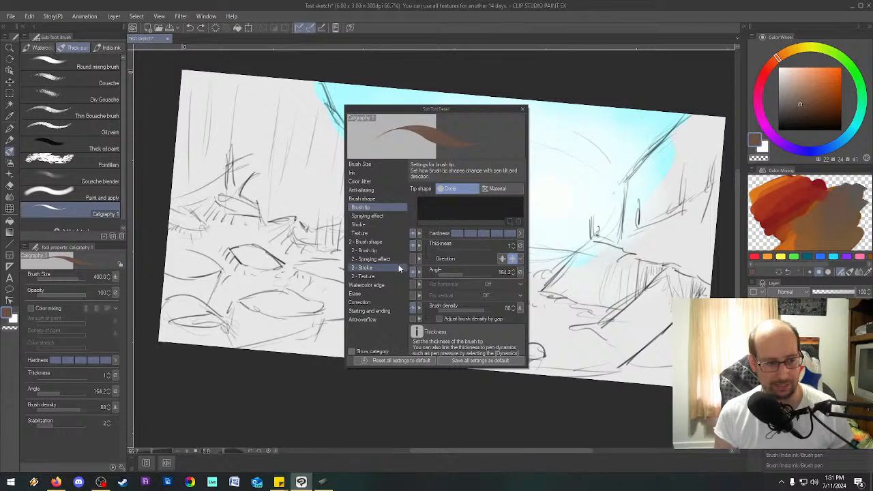
pyautogui.click(365, 267)
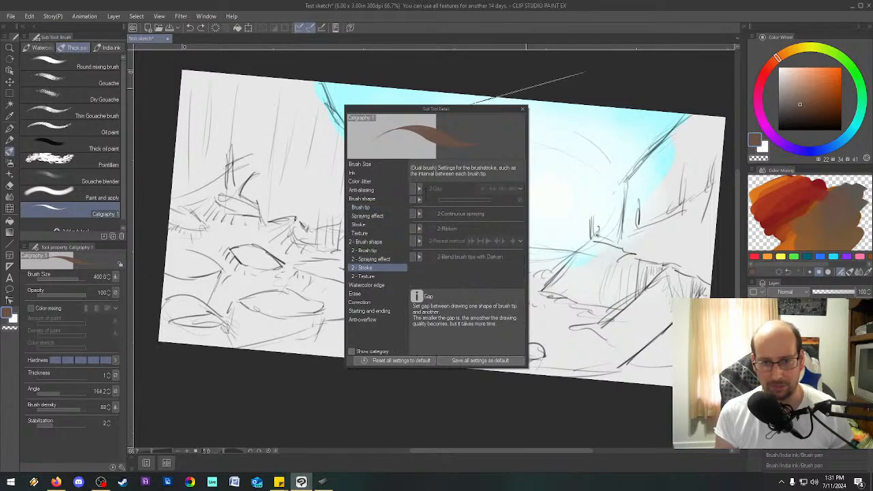
pyautogui.click(522, 109)
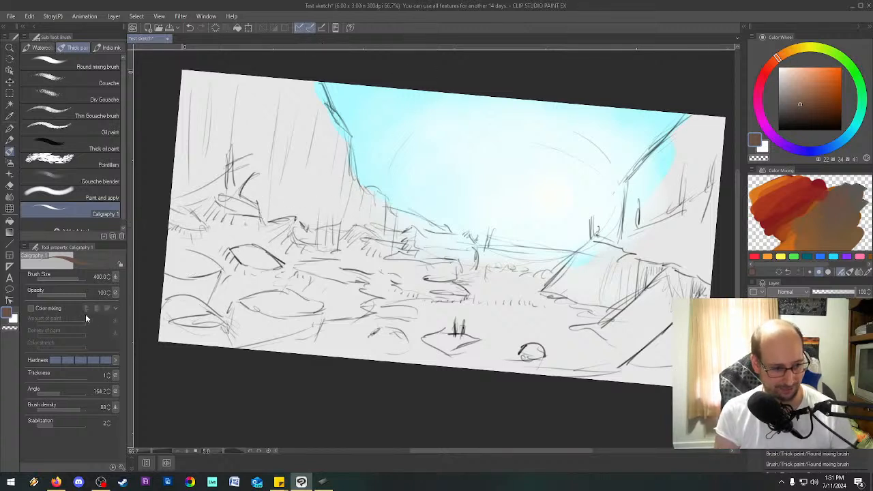
# Step: Set the Caligraphy 1 brush angle to 208.6 and its size to 150, and paint a soft brown patch on the left cliff
pyautogui.moveTo(59, 391)
pyautogui.mouseDown()
pyautogui.moveTo(51, 396)
pyautogui.moveTo(68, 396)
pyautogui.mouseUp()
pyautogui.click(67, 395)
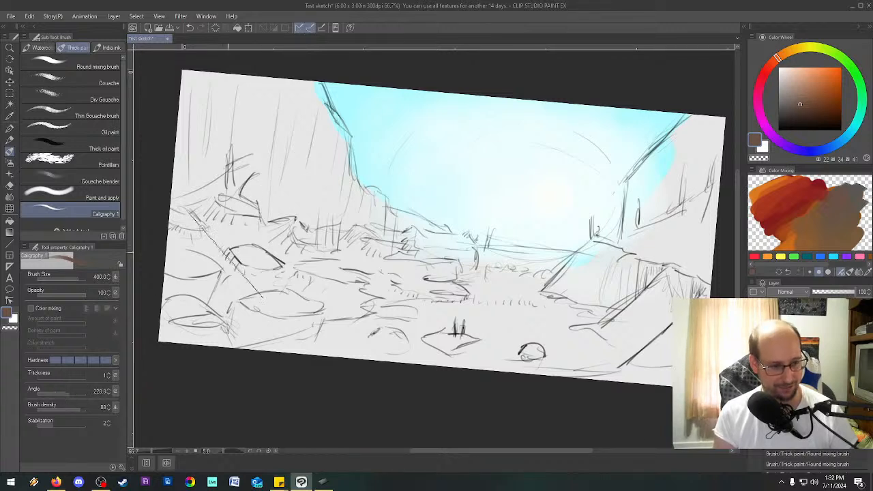
pyautogui.click(64, 392)
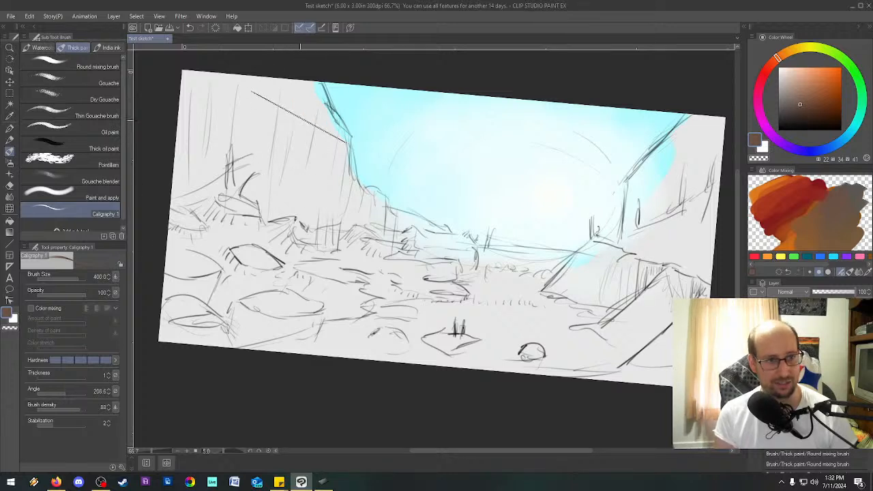
pyautogui.moveTo(292, 132); pyautogui.dragTo(279, 190)
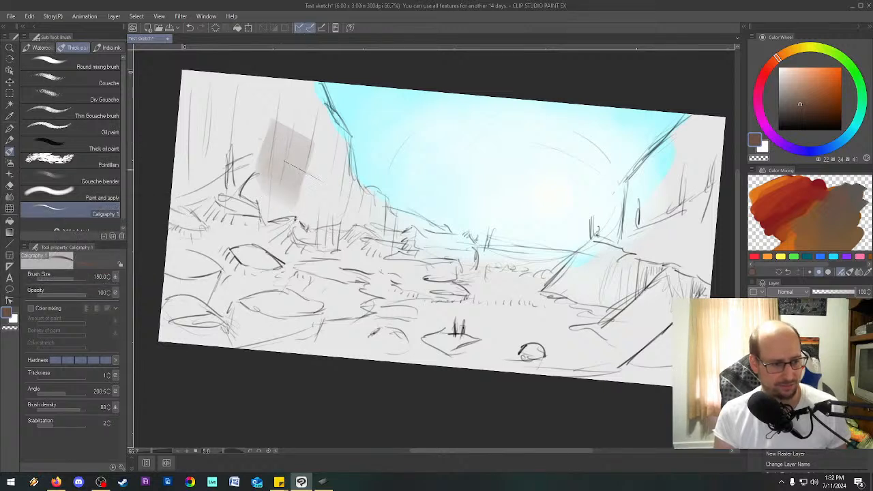
# Step: Paint darker brown strokes over the top of the left cliff and down its edge against the sky
pyautogui.moveTo(300, 84); pyautogui.dragTo(293, 169)
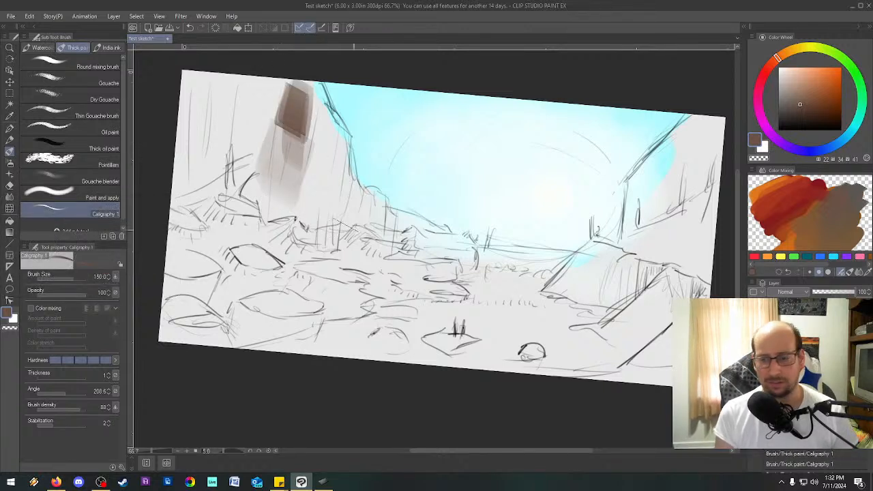
pyautogui.moveTo(311, 82); pyautogui.dragTo(337, 148)
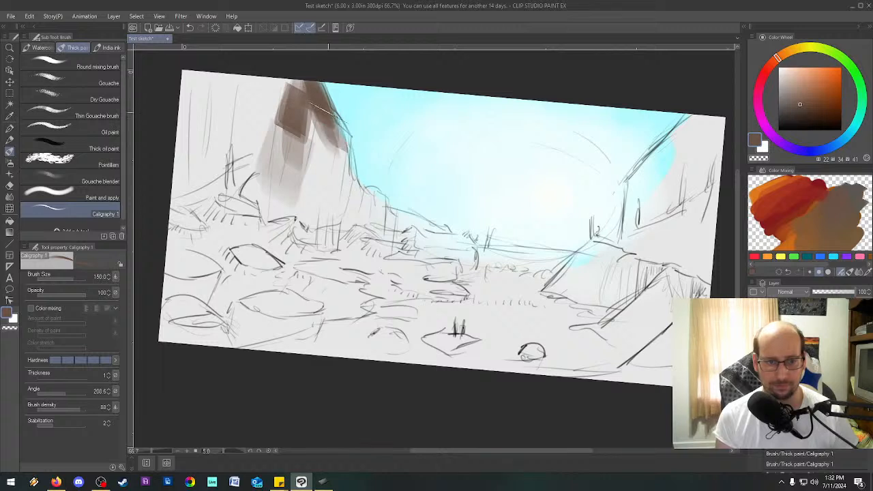
pyautogui.moveTo(318, 105); pyautogui.dragTo(334, 137)
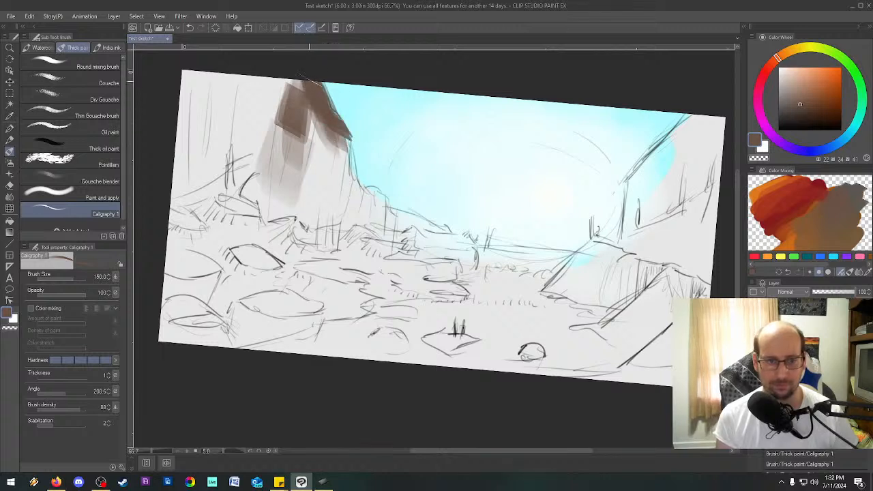
pyautogui.moveTo(291, 88); pyautogui.dragTo(279, 133)
pyautogui.scroll(-4, 282, 111)
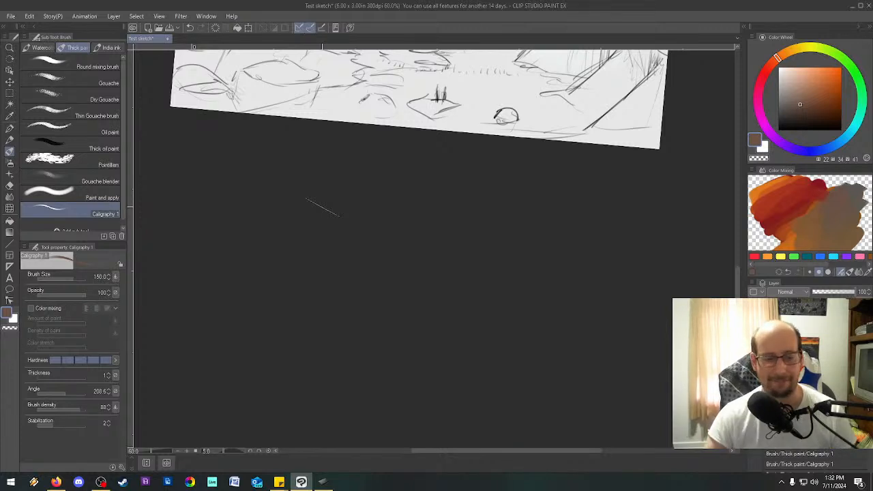
pyautogui.scroll(3, 401, 232)
pyautogui.scroll(-3, 642, 321)
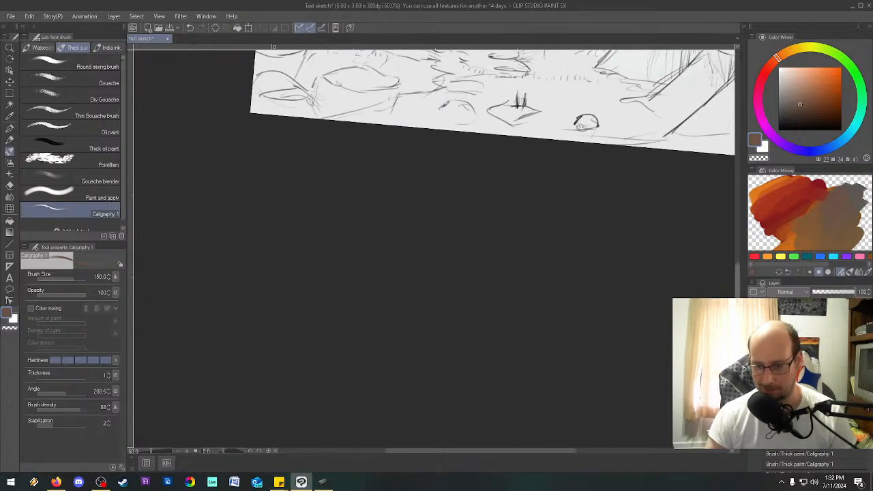
pyautogui.scroll(5, 566, 197)
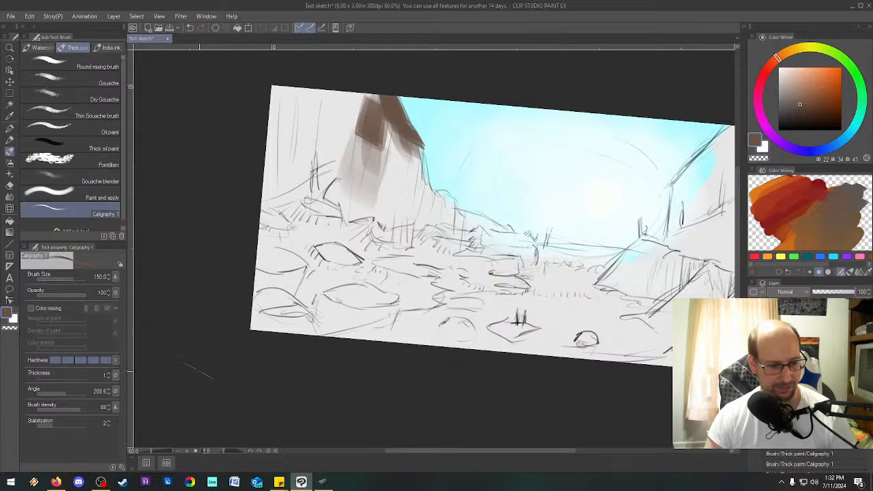
pyautogui.click(11, 16)
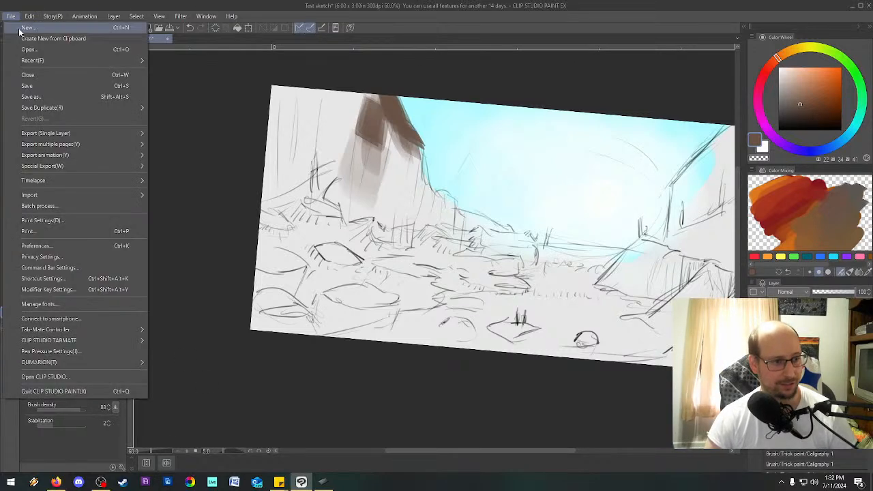
pyautogui.click(97, 351)
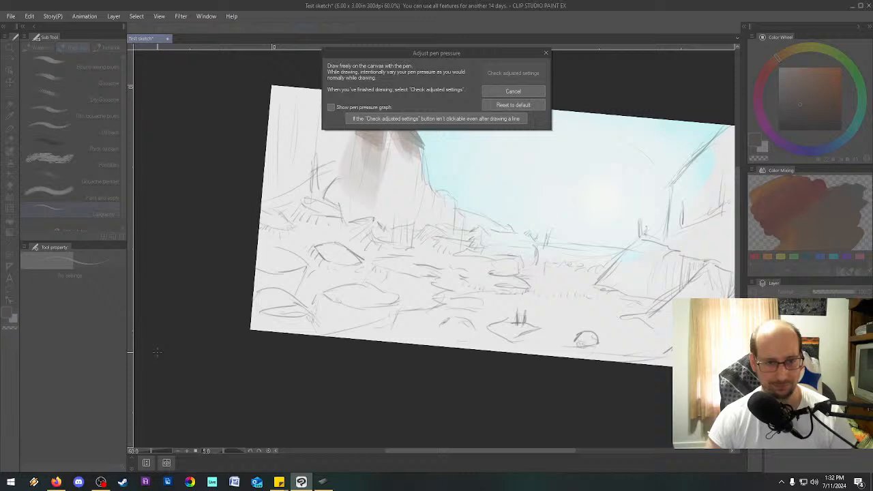
pyautogui.click(512, 92)
# Step: Open the preferences and review the gesture configuration and touch gesture settings
pyautogui.click(11, 15)
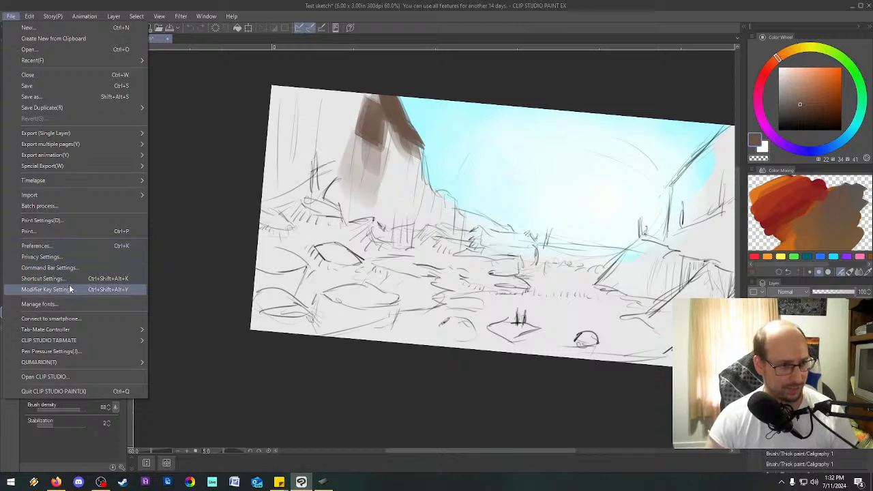
pyautogui.click(55, 246)
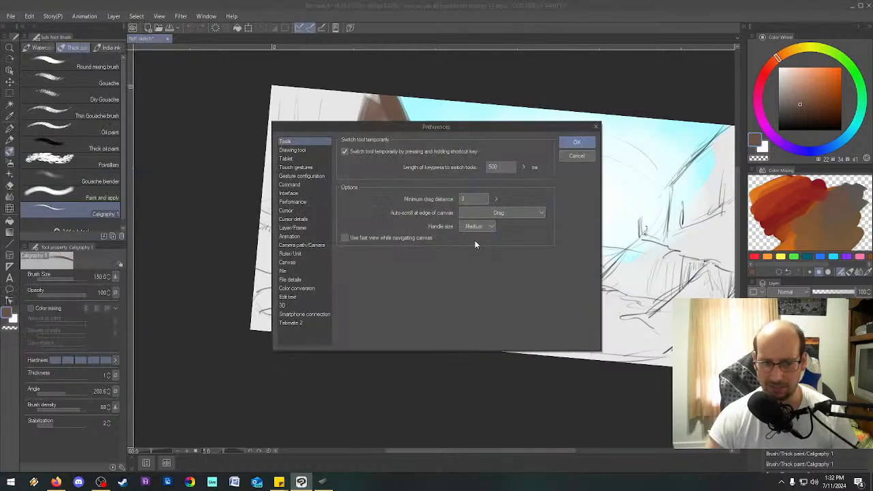
pyautogui.click(295, 185)
pyautogui.click(299, 176)
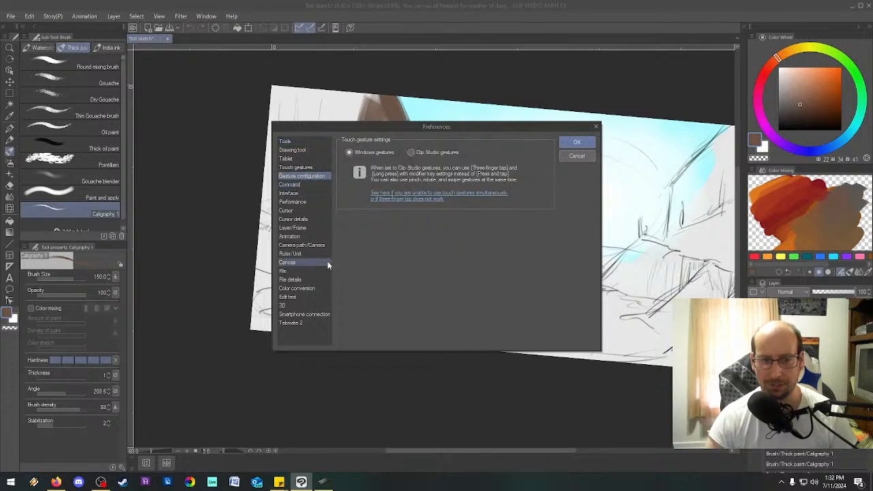
pyautogui.click(311, 169)
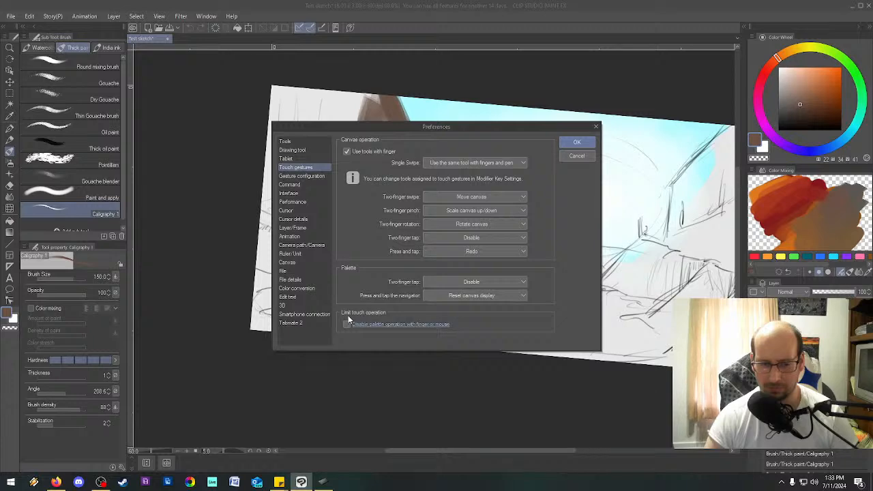
# Step: Read the support article about "Disable palette operation with finger or mouse" in the browser and close it
pyautogui.click(378, 326)
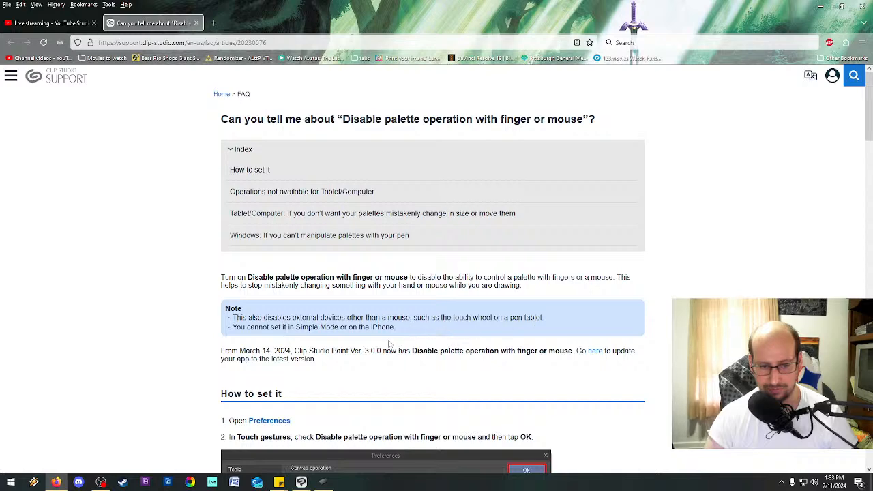
pyautogui.scroll(-5, 599, 361)
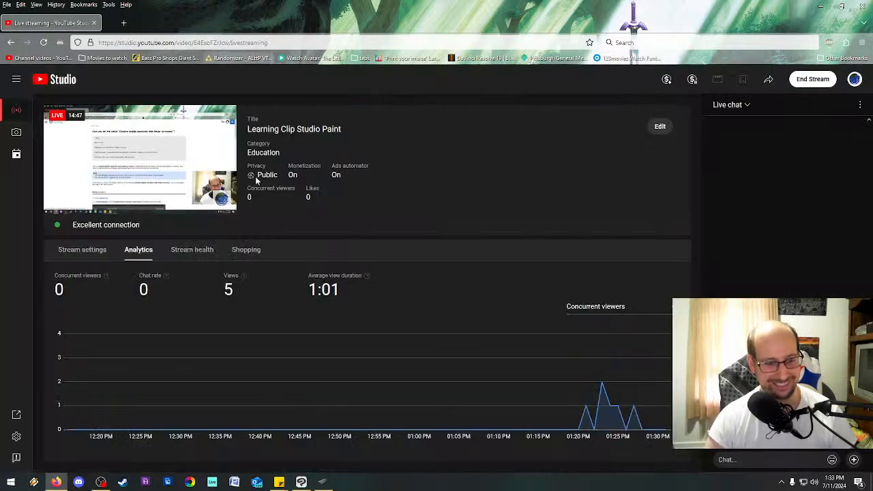
pyautogui.click(197, 22)
# Step: Look at the Grip Pen settings in Wacom Tablet Properties and switch back to the Clip Studio Paint preferences
pyautogui.click(323, 483)
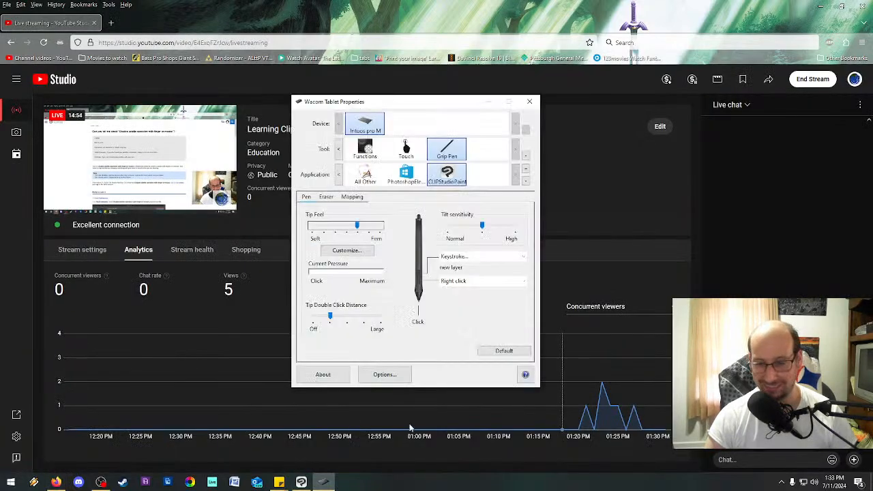
pyautogui.click(301, 482)
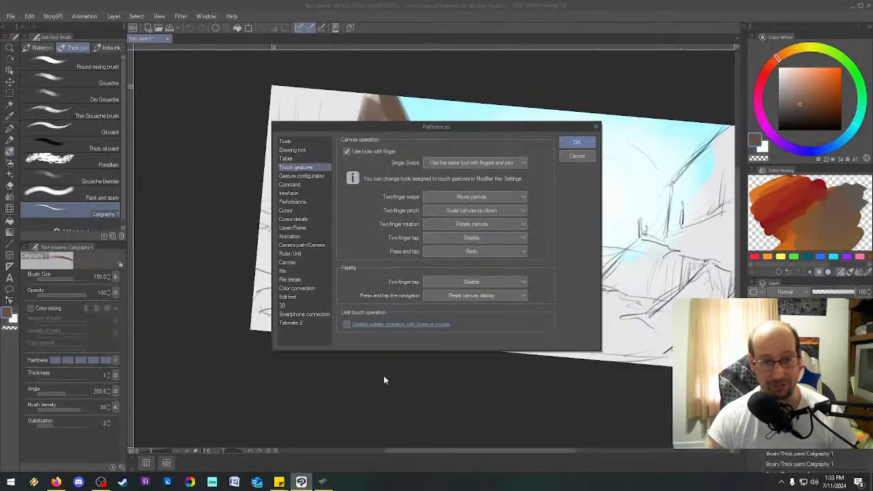